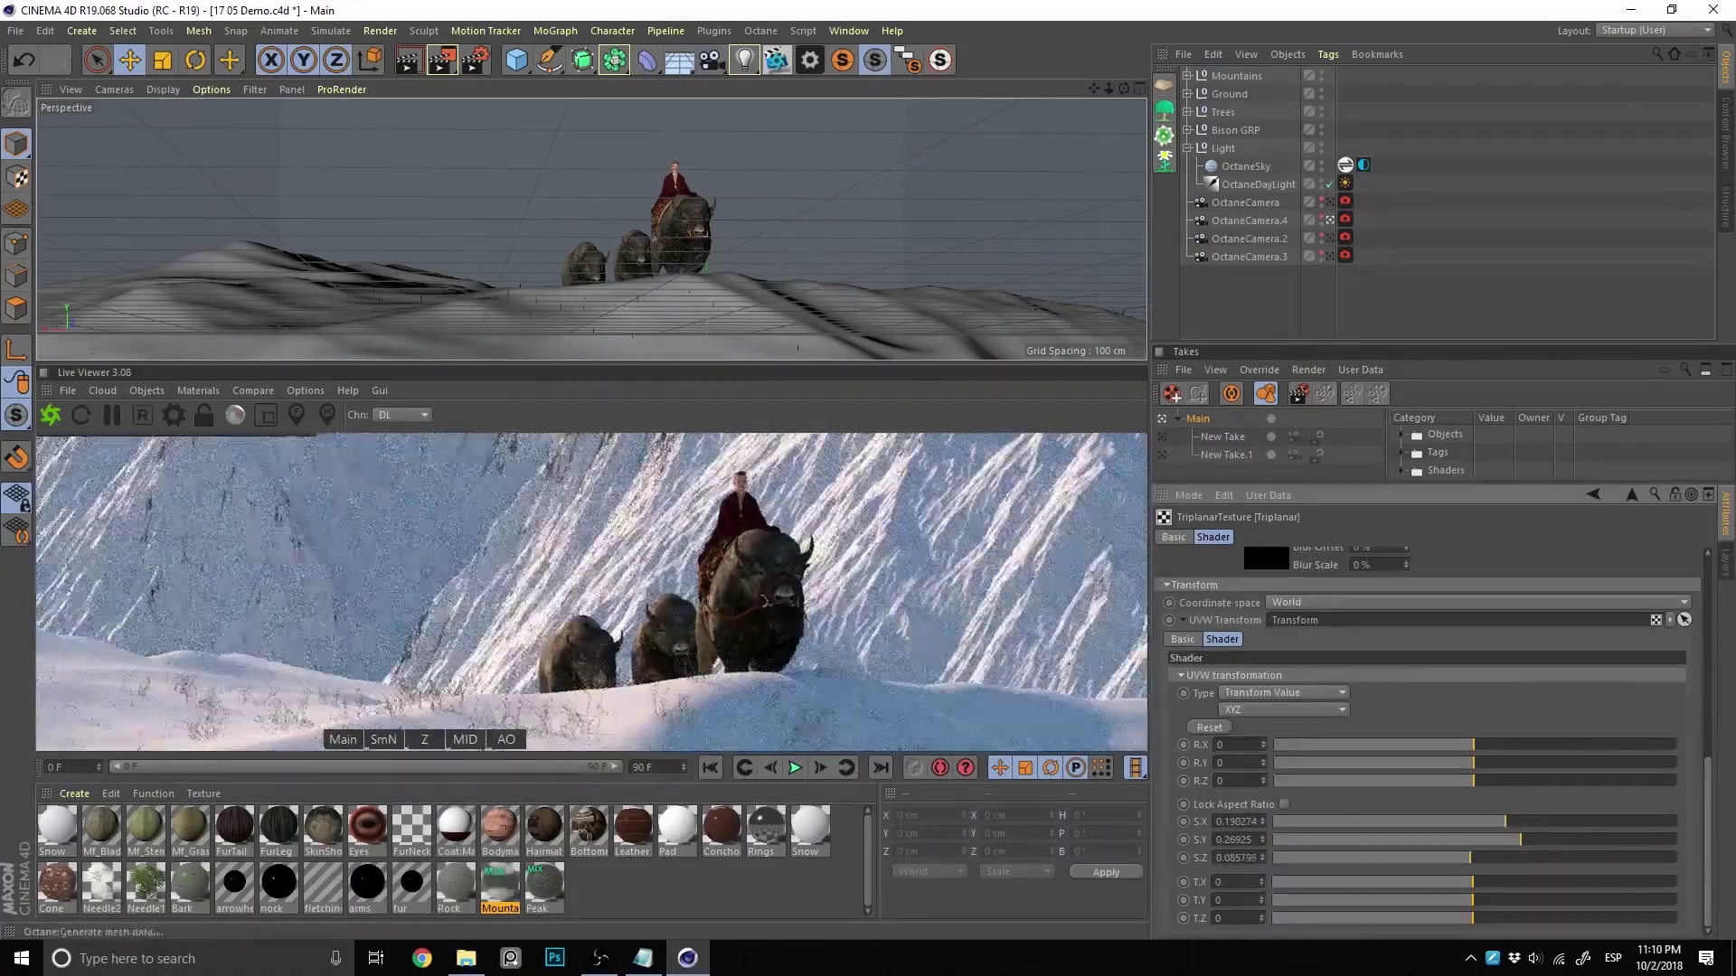
Orbit round to face the bison herd and rider from the front, then zoom in close
left_click_drag(633, 244, 759, 249, "alt")
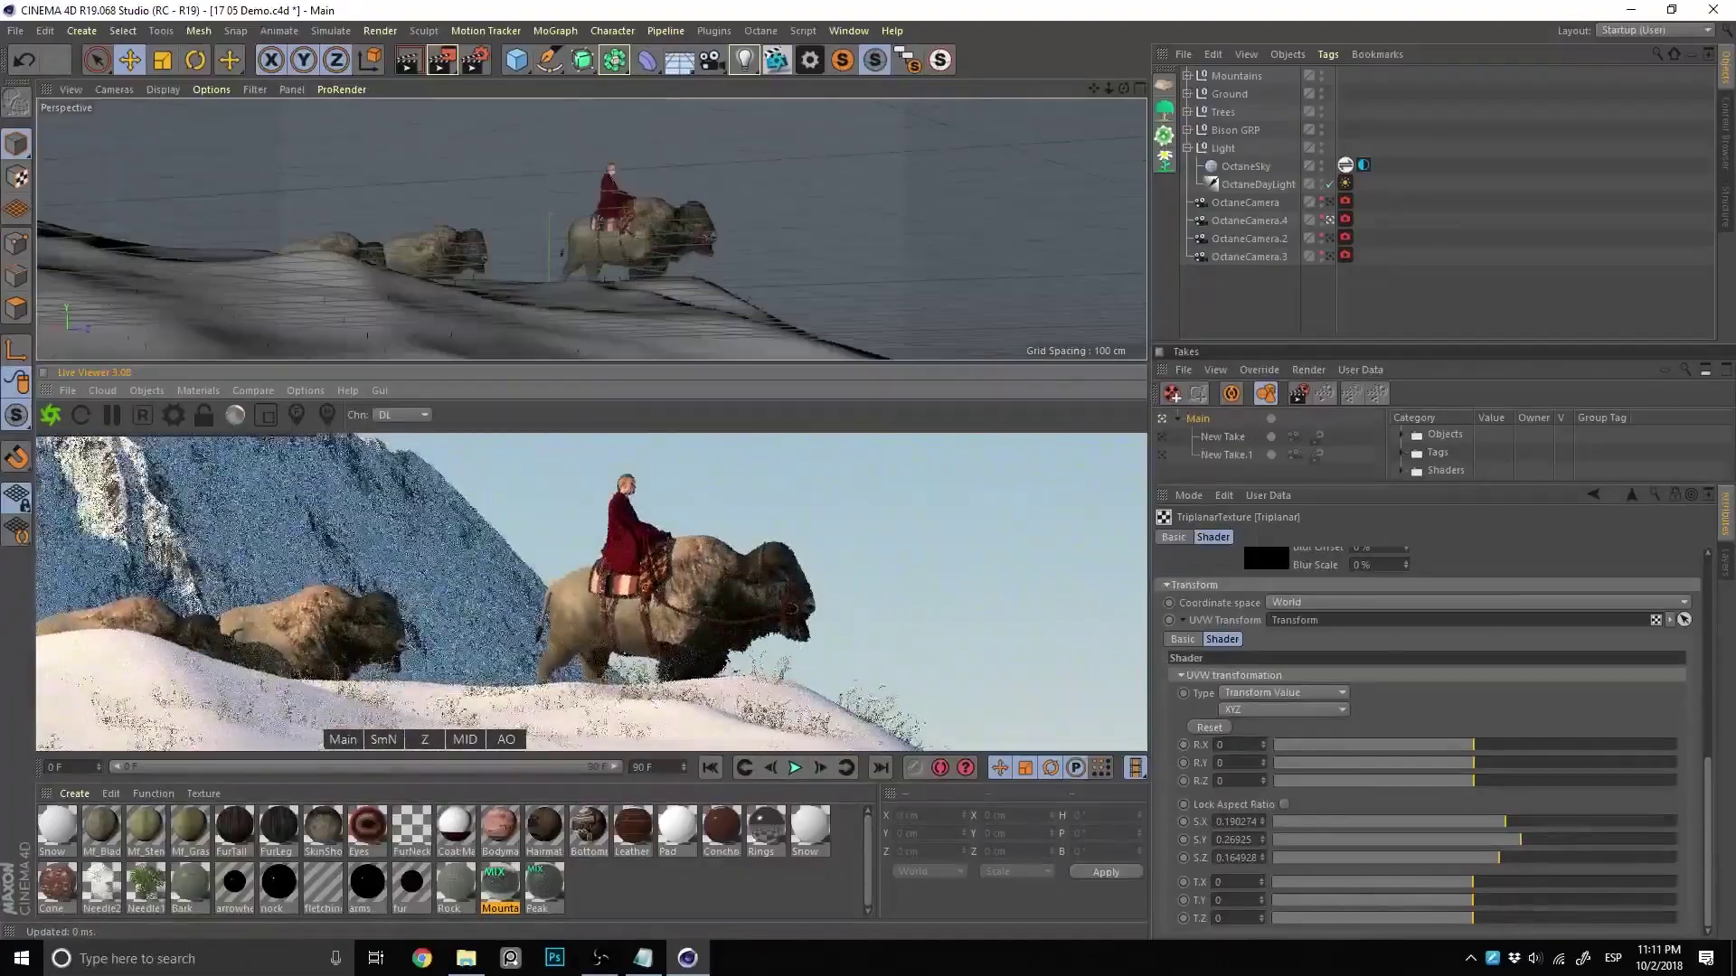
left_click_drag(759, 250, 904, 257, "alt")
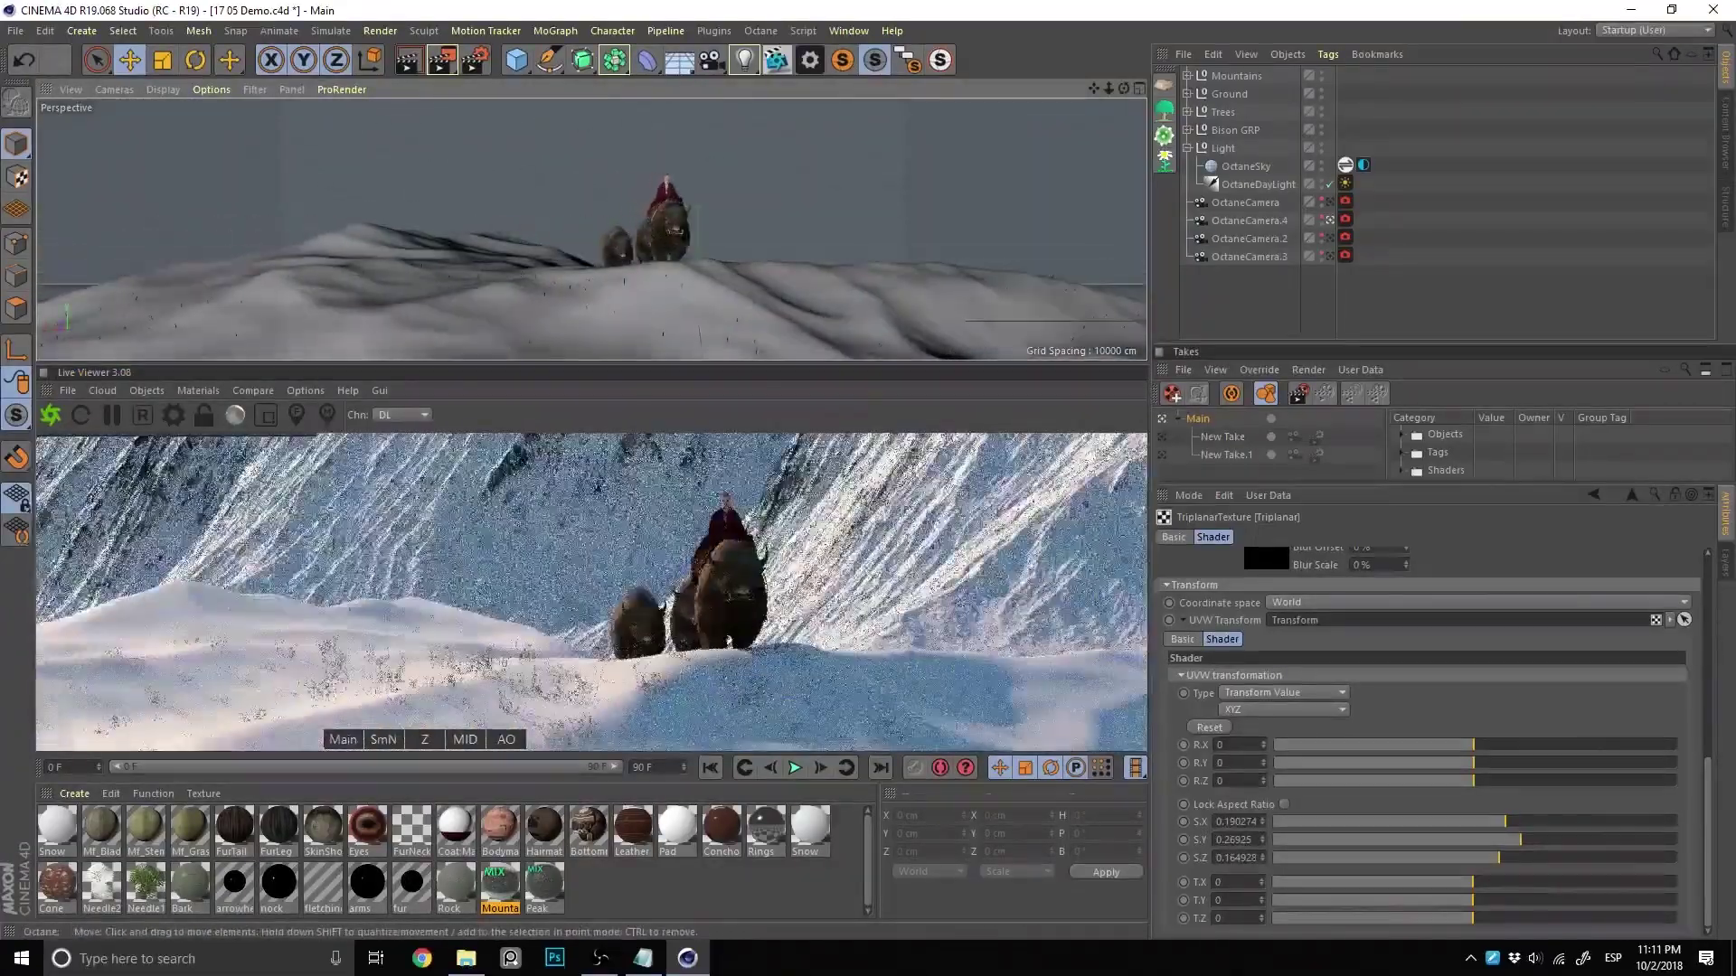
scroll(676, 237, "up", 2)
scroll(676, 238, "up", 2)
scroll(676, 237, "up", 2)
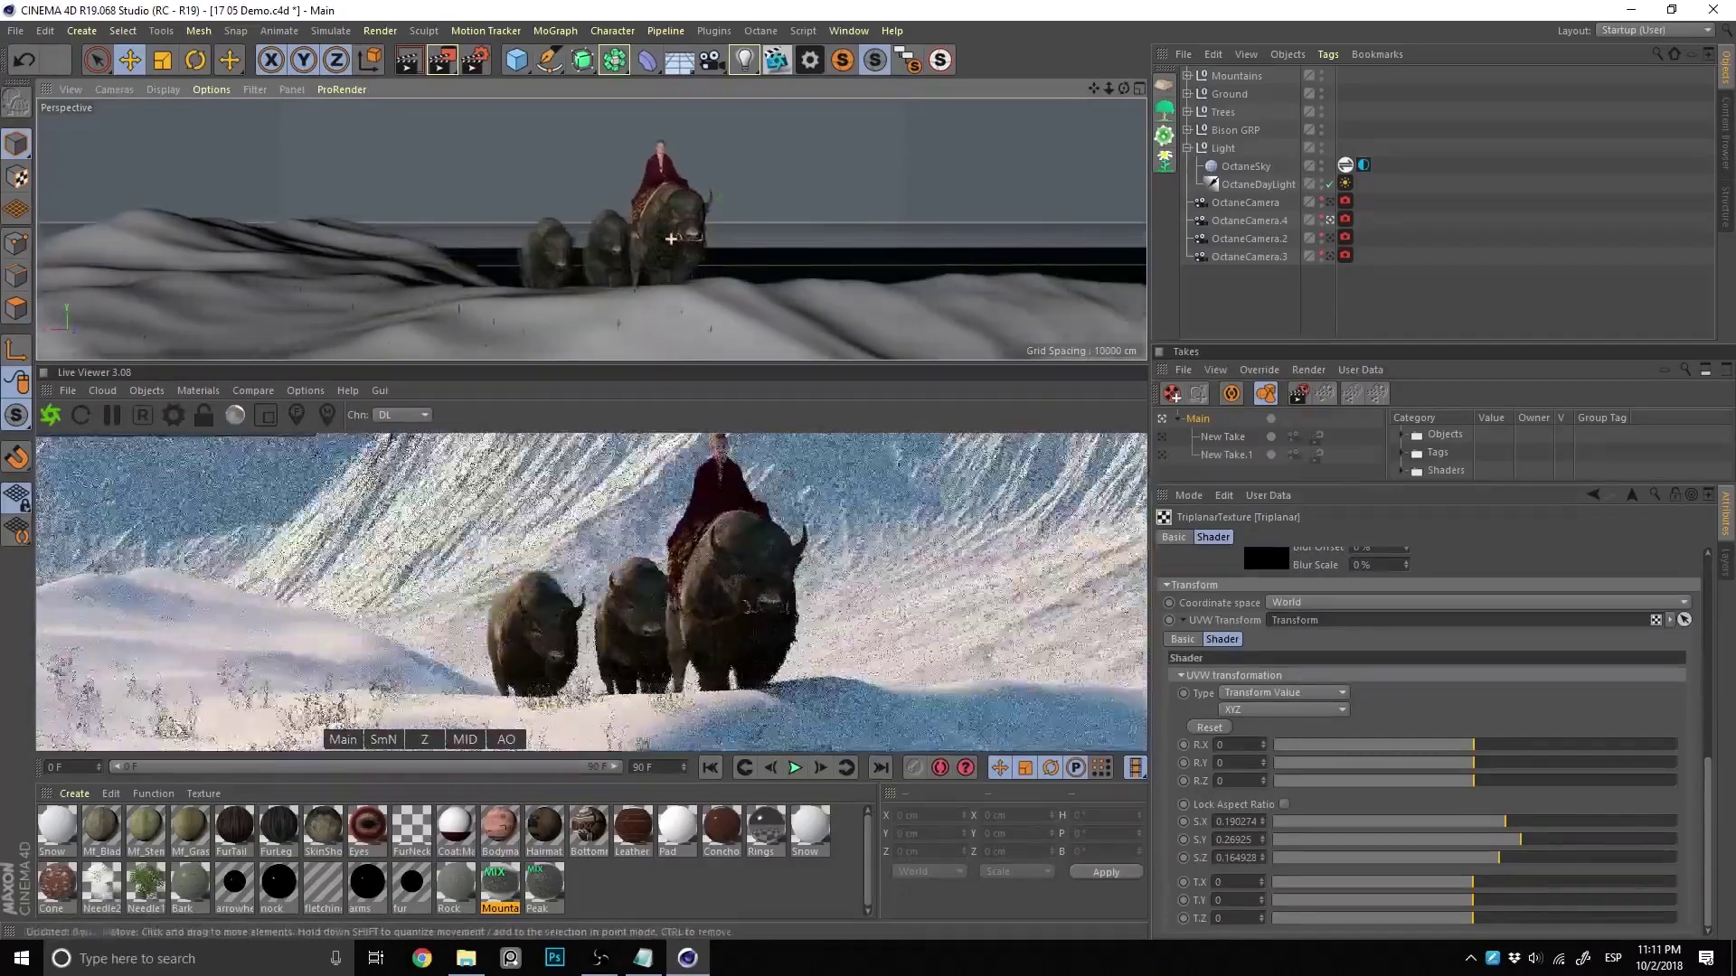
scroll(677, 238, "up", 2)
left_click(1249, 221)
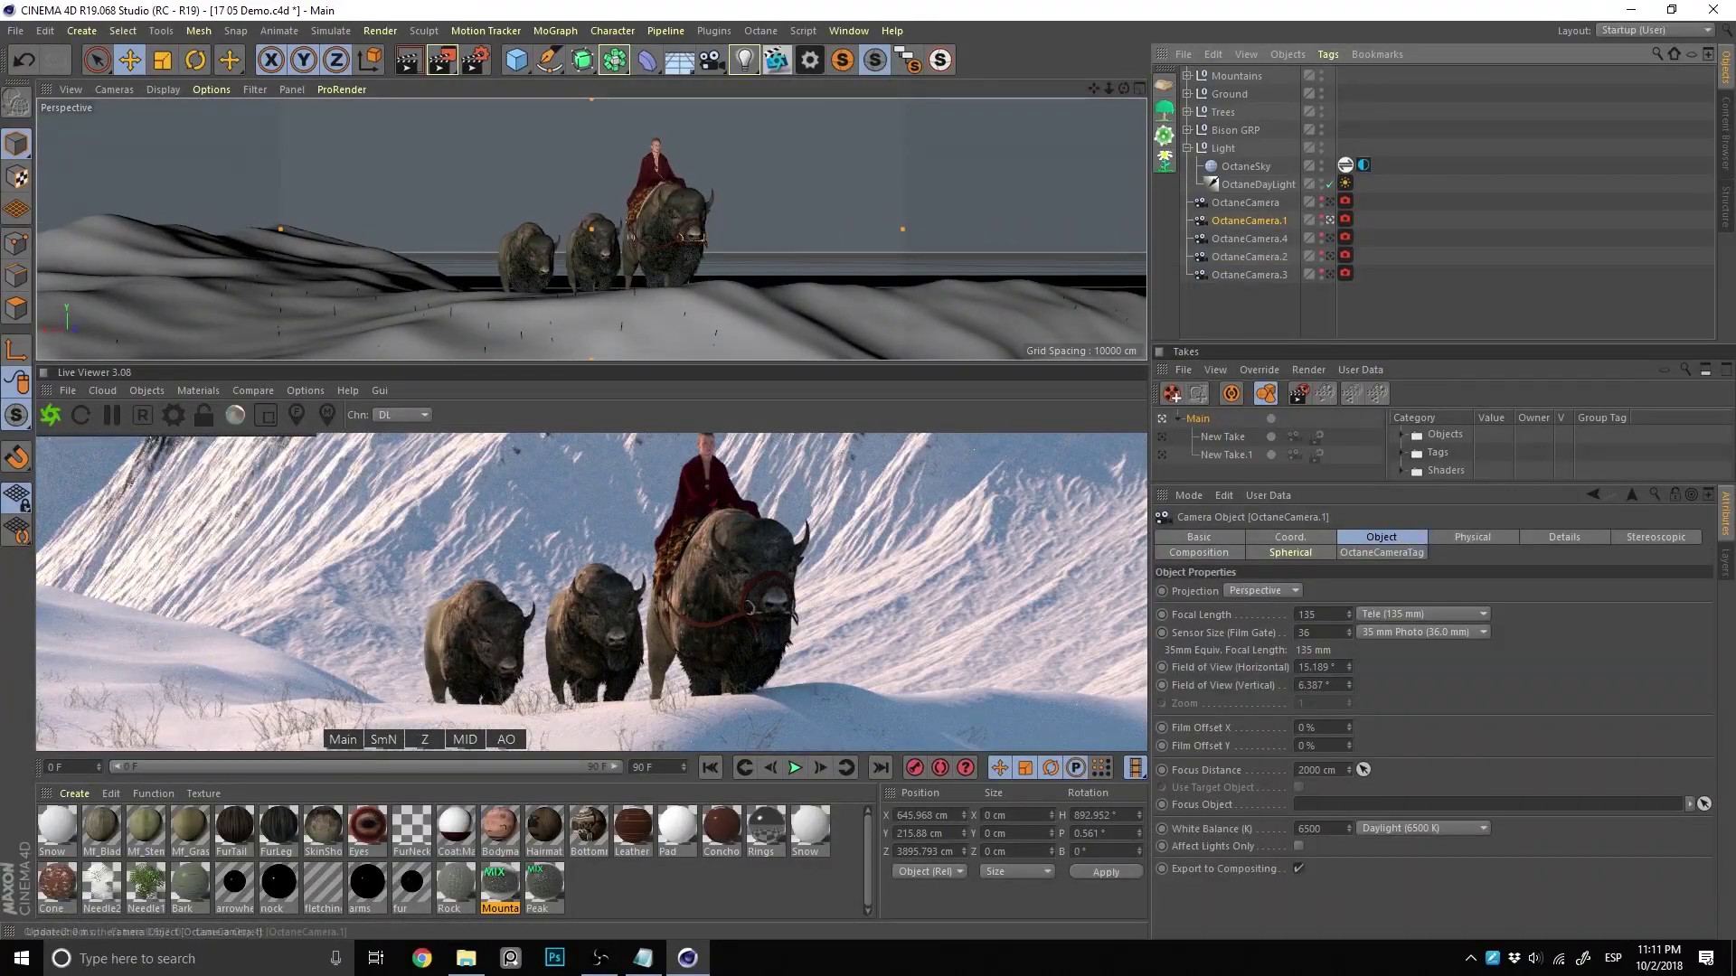
Switch OctaneCamera.1 to the 36 mm Classic lens and dolly it toward the bison
left_click(1424, 614)
left_click(1424, 669)
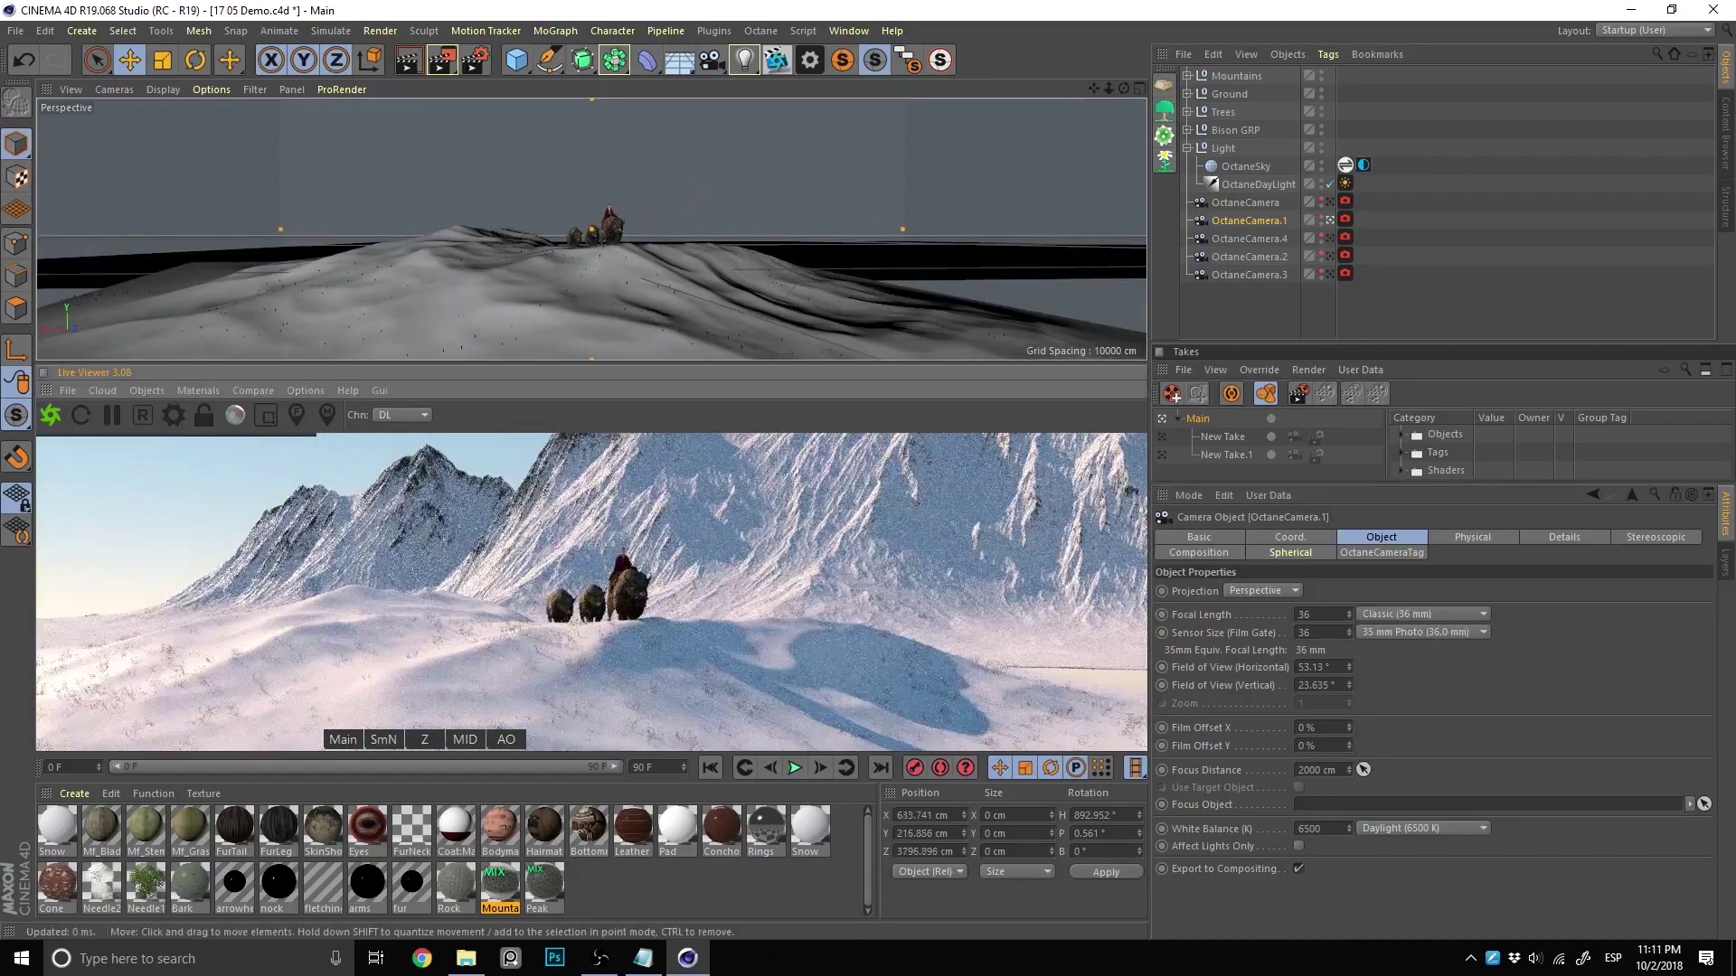
scroll(597, 226, "up", 2)
scroll(597, 226, "up", 3)
scroll(597, 226, "up", 2)
scroll(644, 236, "up", 2)
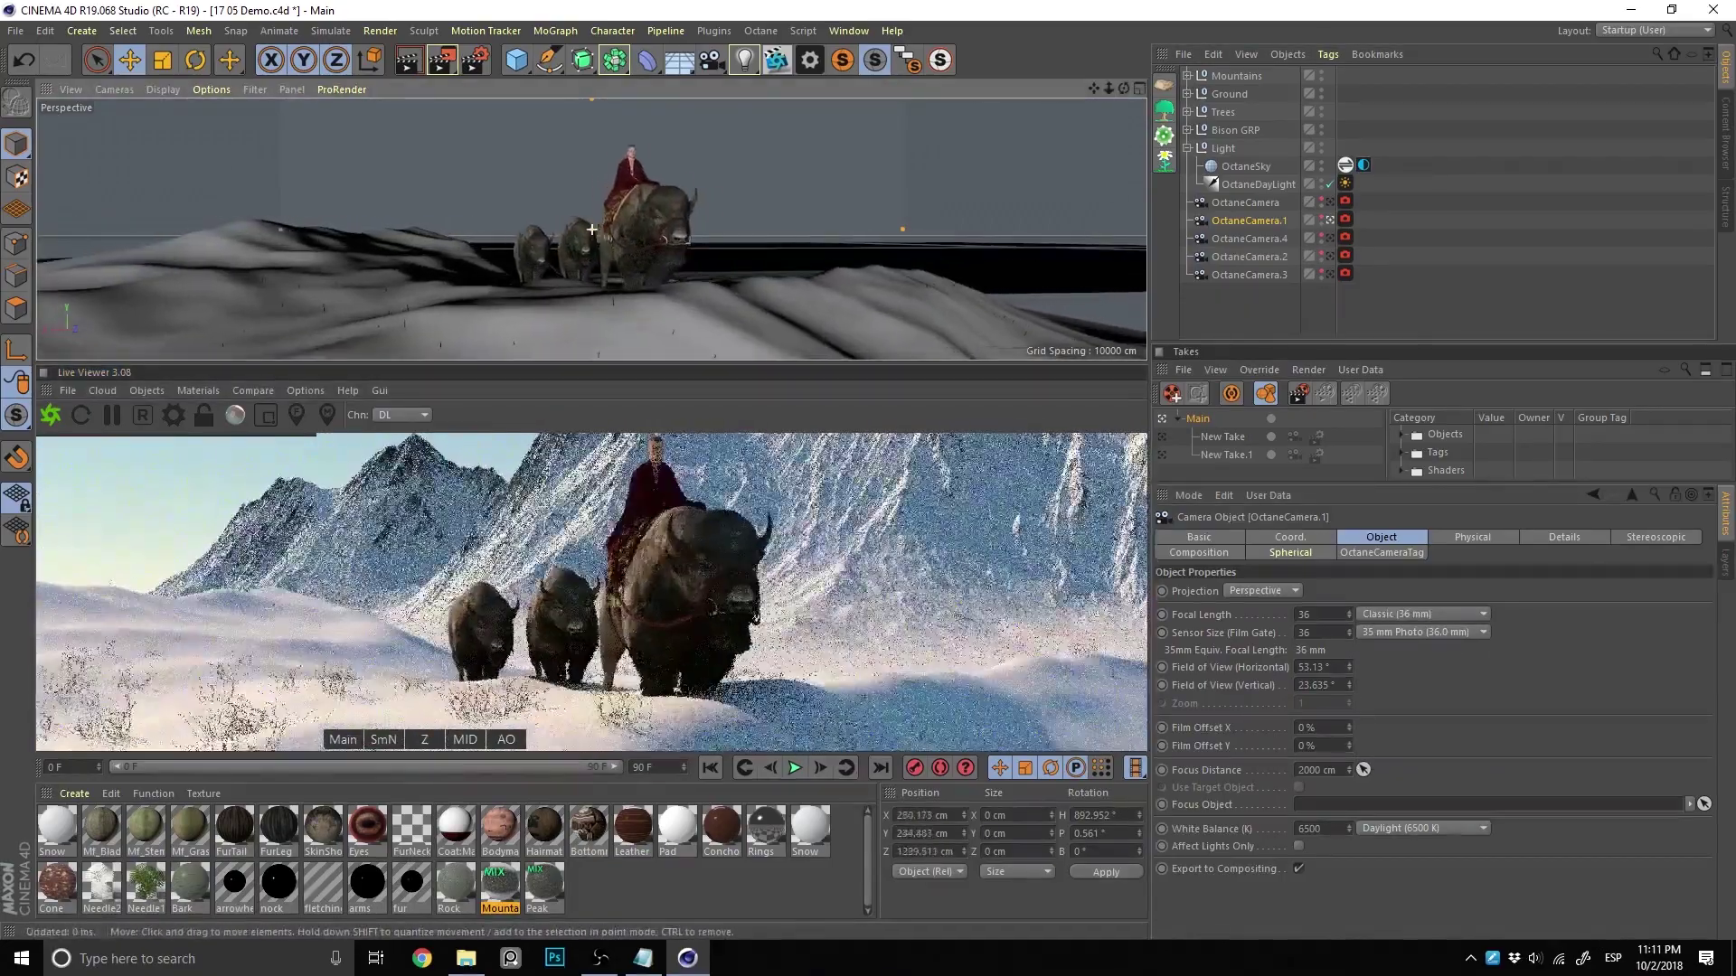
scroll(644, 236, "up", 2)
scroll(644, 236, "up", 1)
Move the camera slightly closer, then view through OctaneCamera.4
scroll(592, 226, "up", 2)
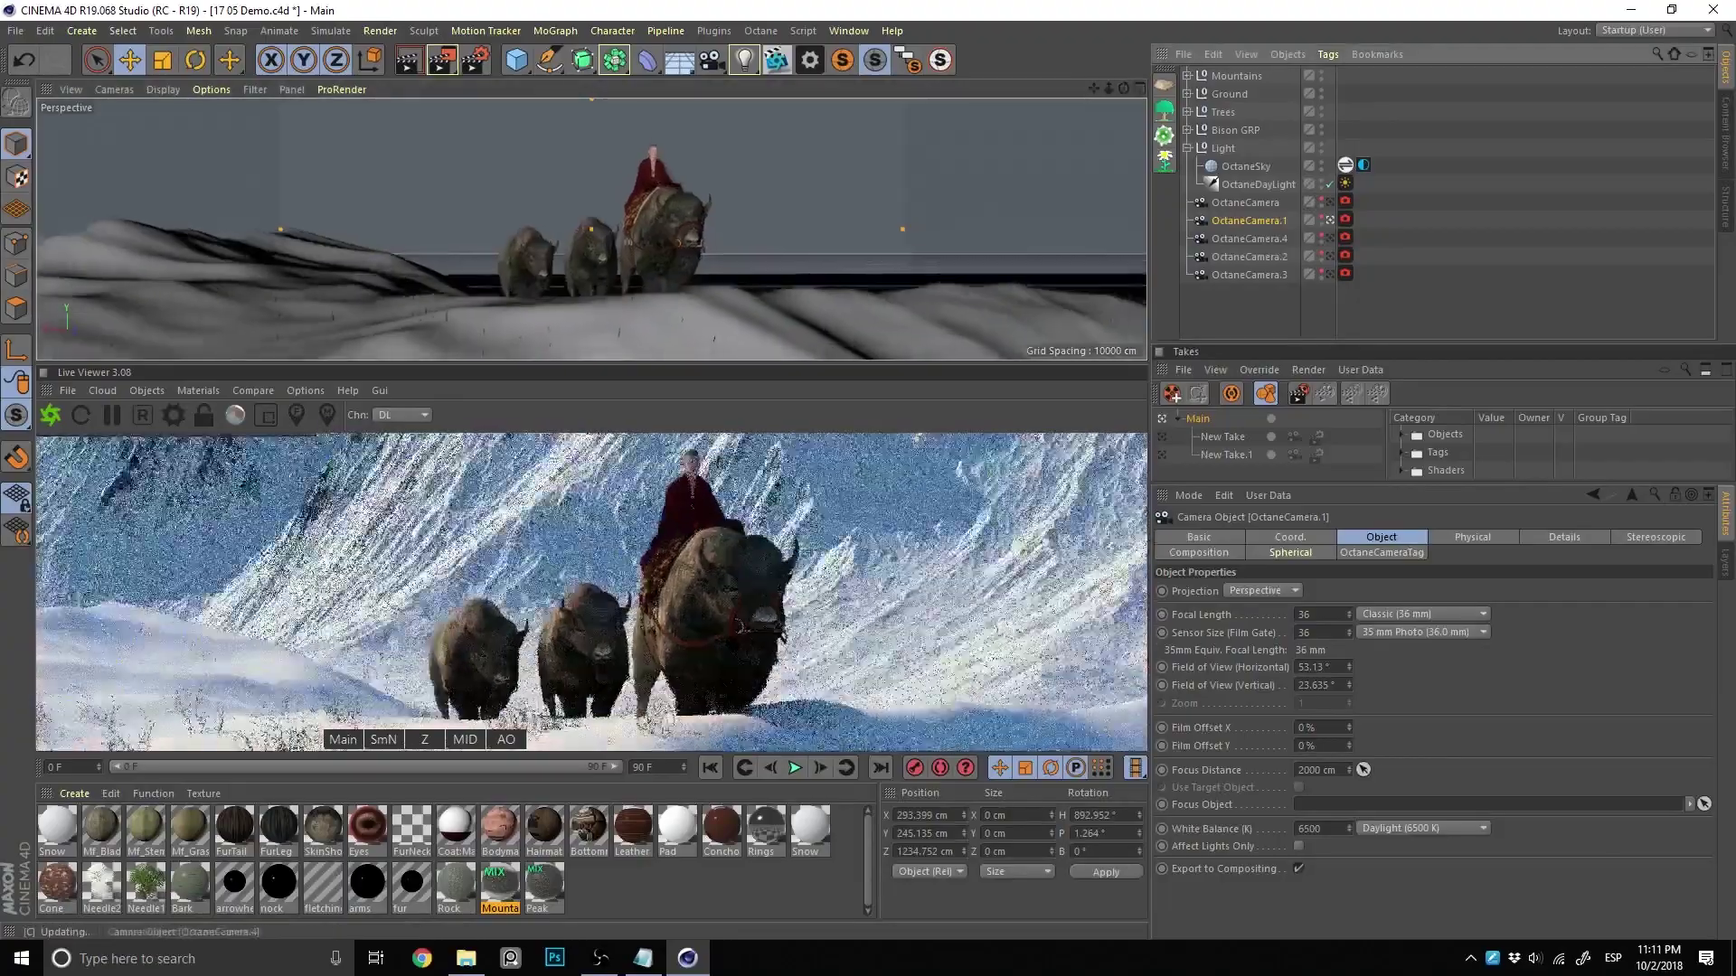
scroll(592, 226, "up", 2)
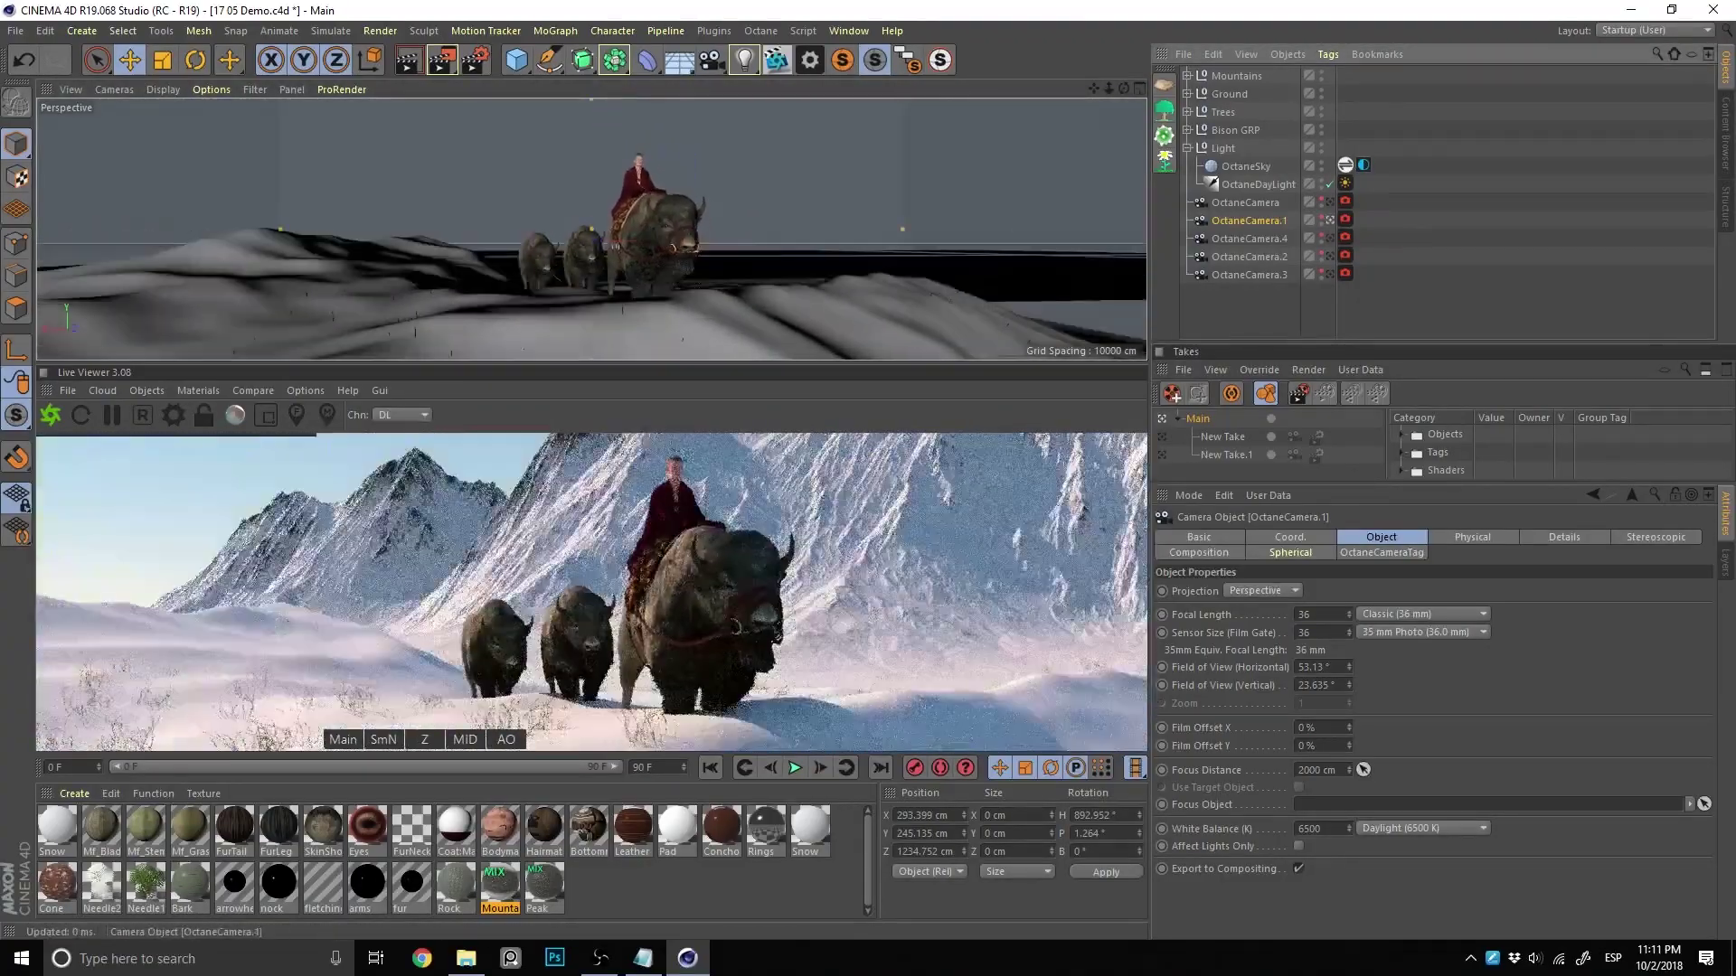
left_click(1330, 238)
left_click(1258, 183)
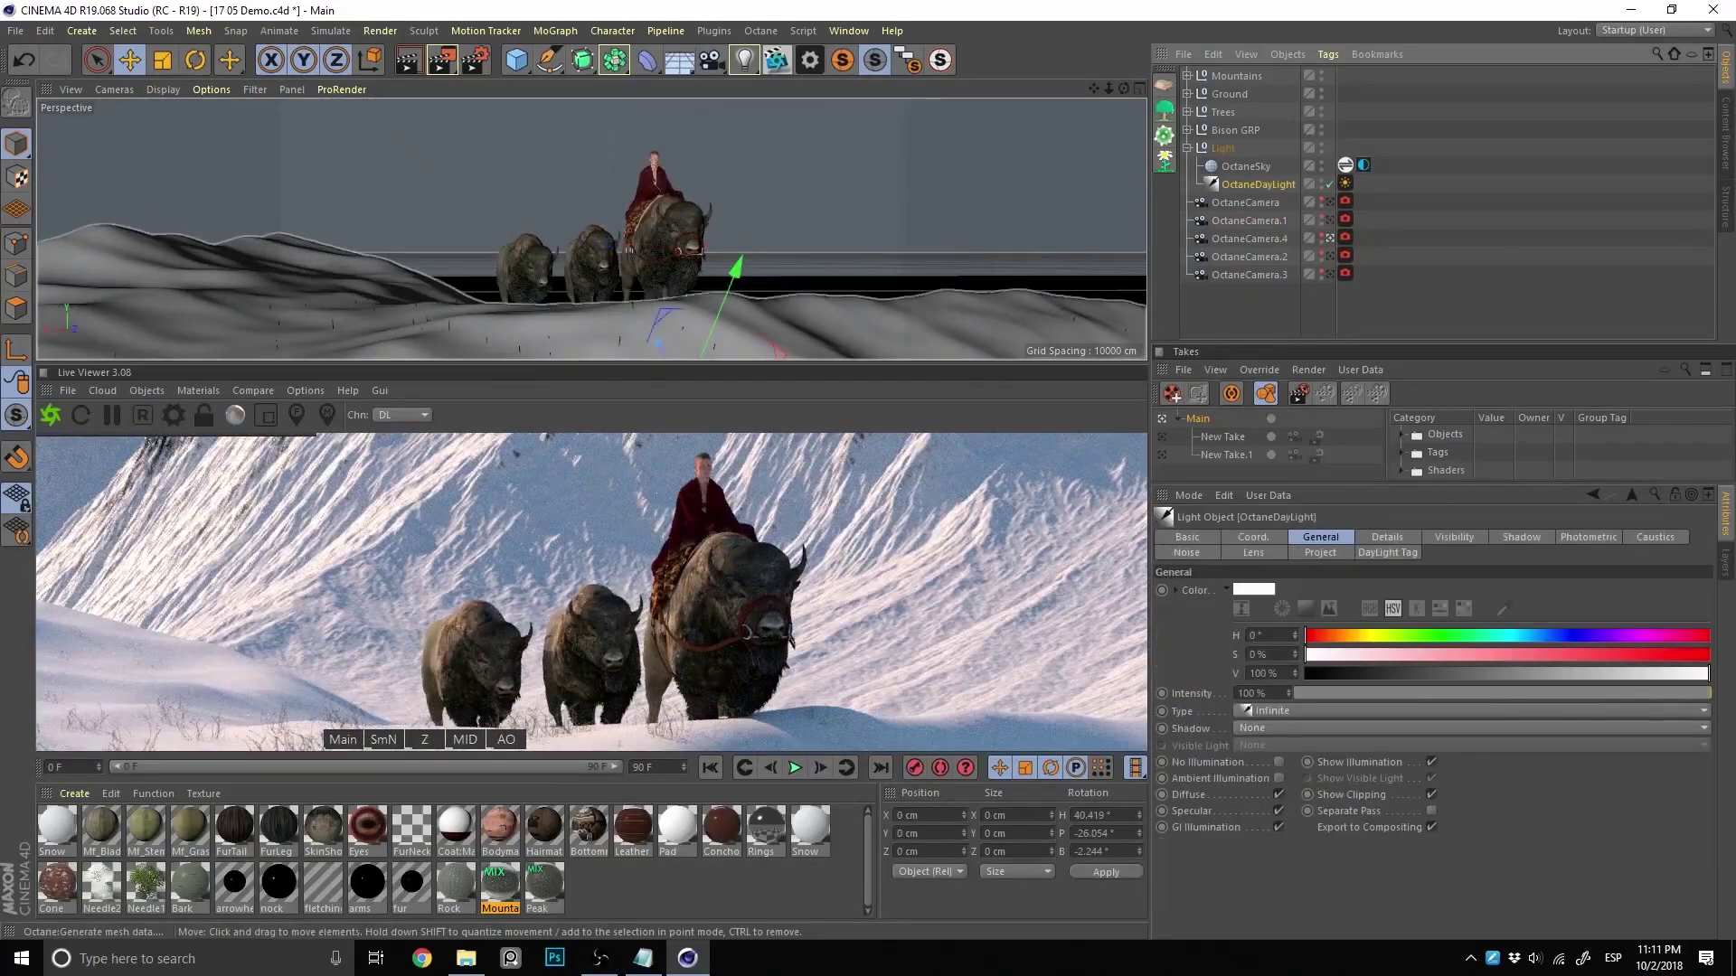
Rotate the OctaneDayLight to swing the sun around and lower it for warm, low-angle light
key("r")
left_click_drag(737, 271, 687, 258)
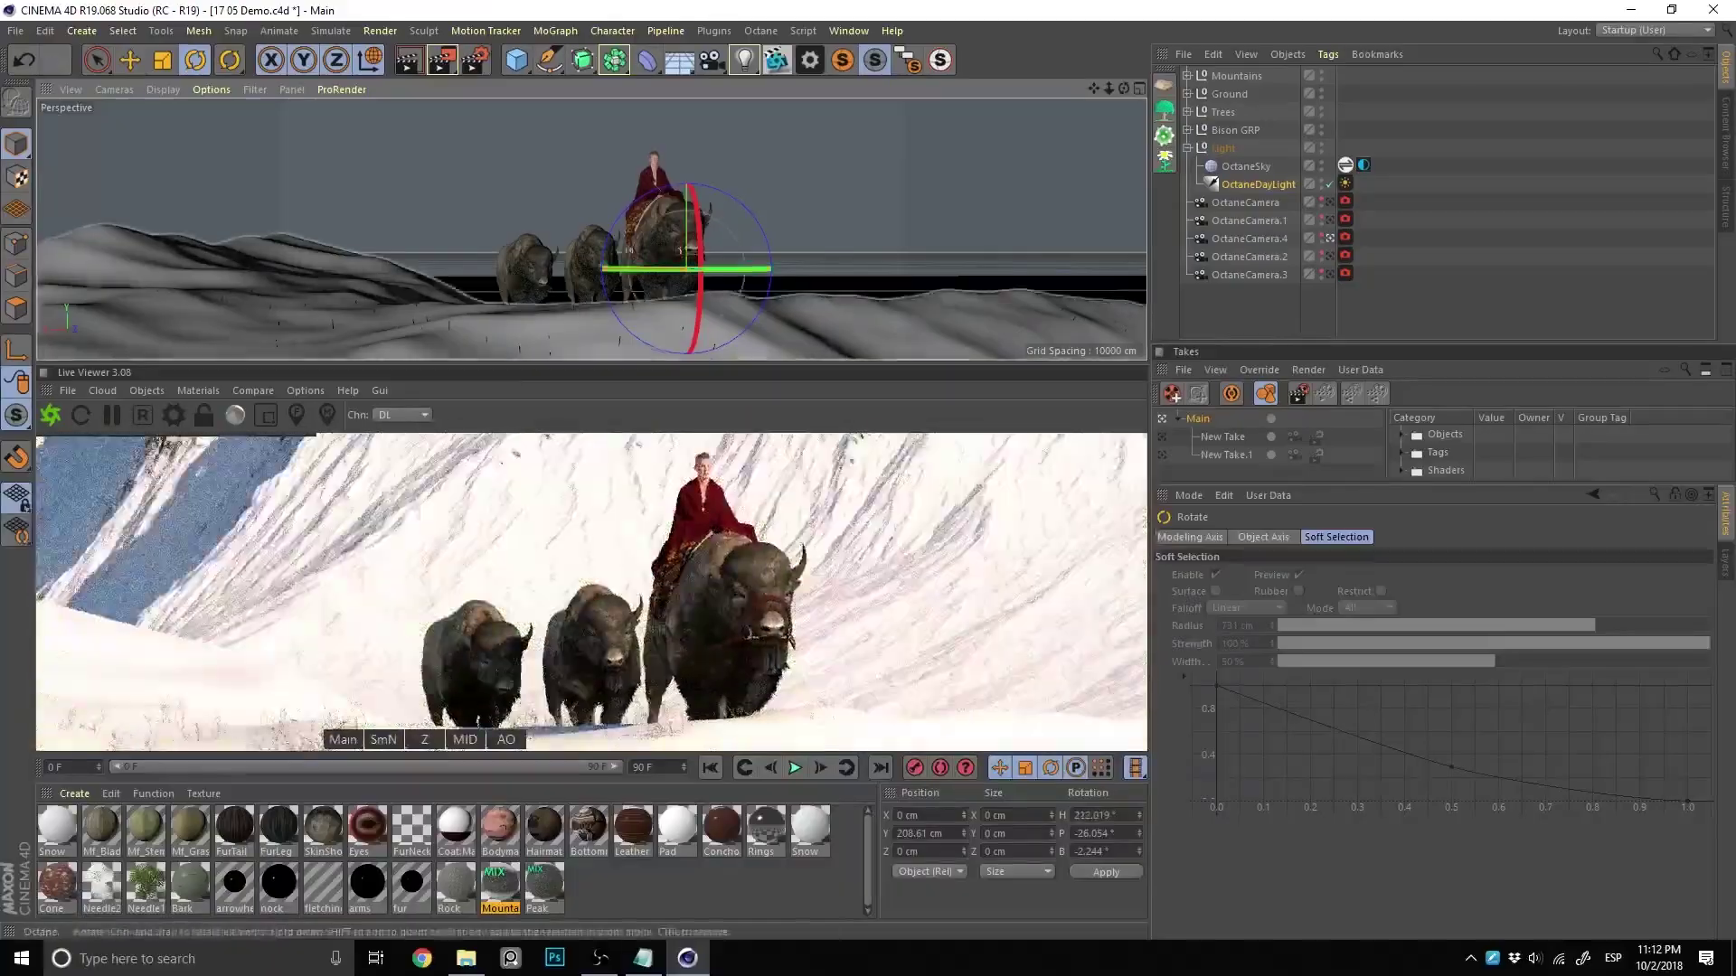
left_click_drag(691, 264, 708, 289)
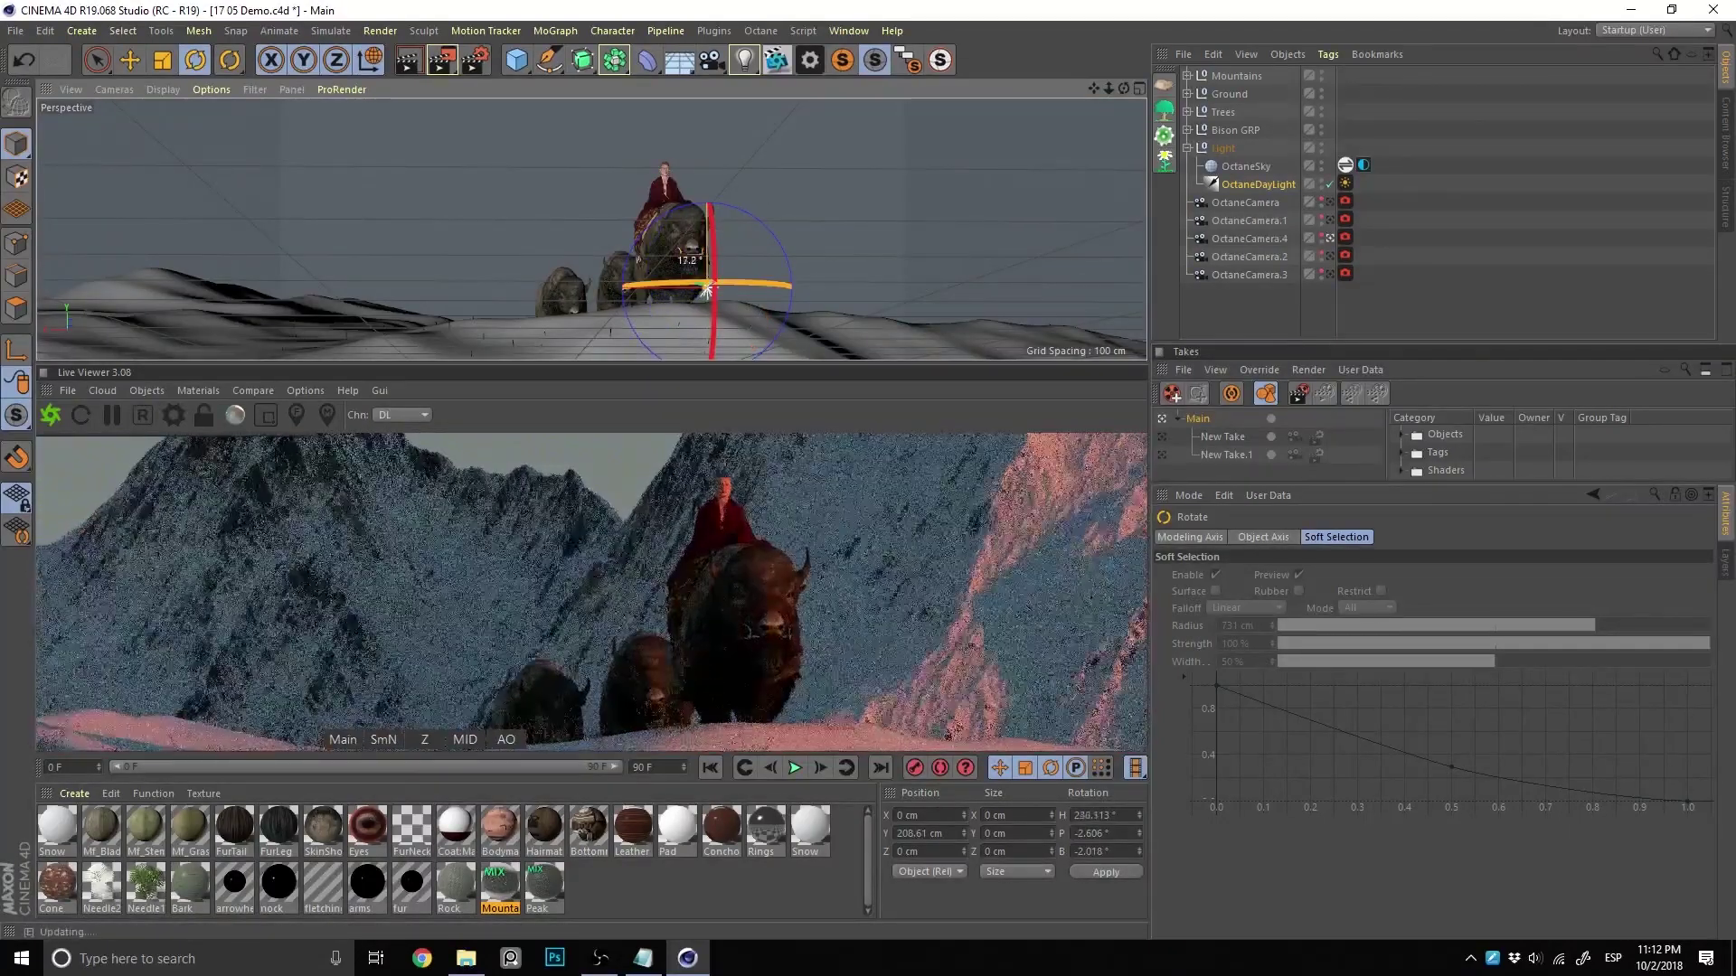
left_click_drag(707, 290, 710, 287)
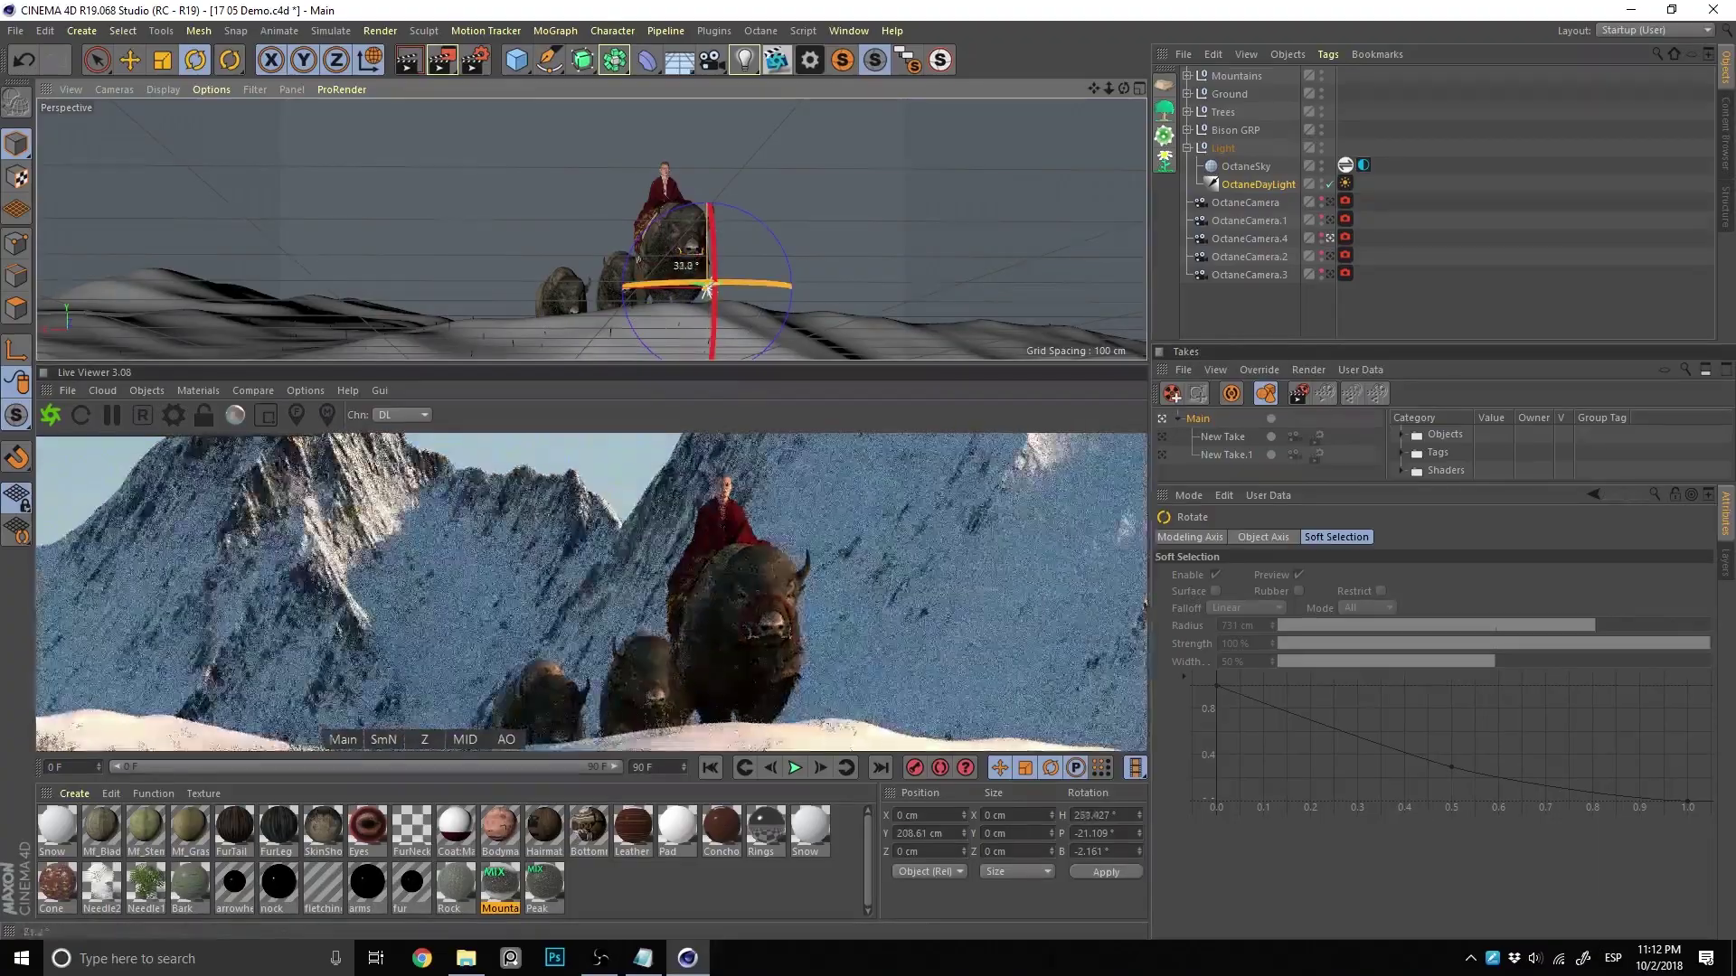
mouse_move(708, 289)
left_mouse_down()
mouse_move(592, 230)
mouse_move(579, 270)
mouse_move(506, 256)
left_mouse_up()
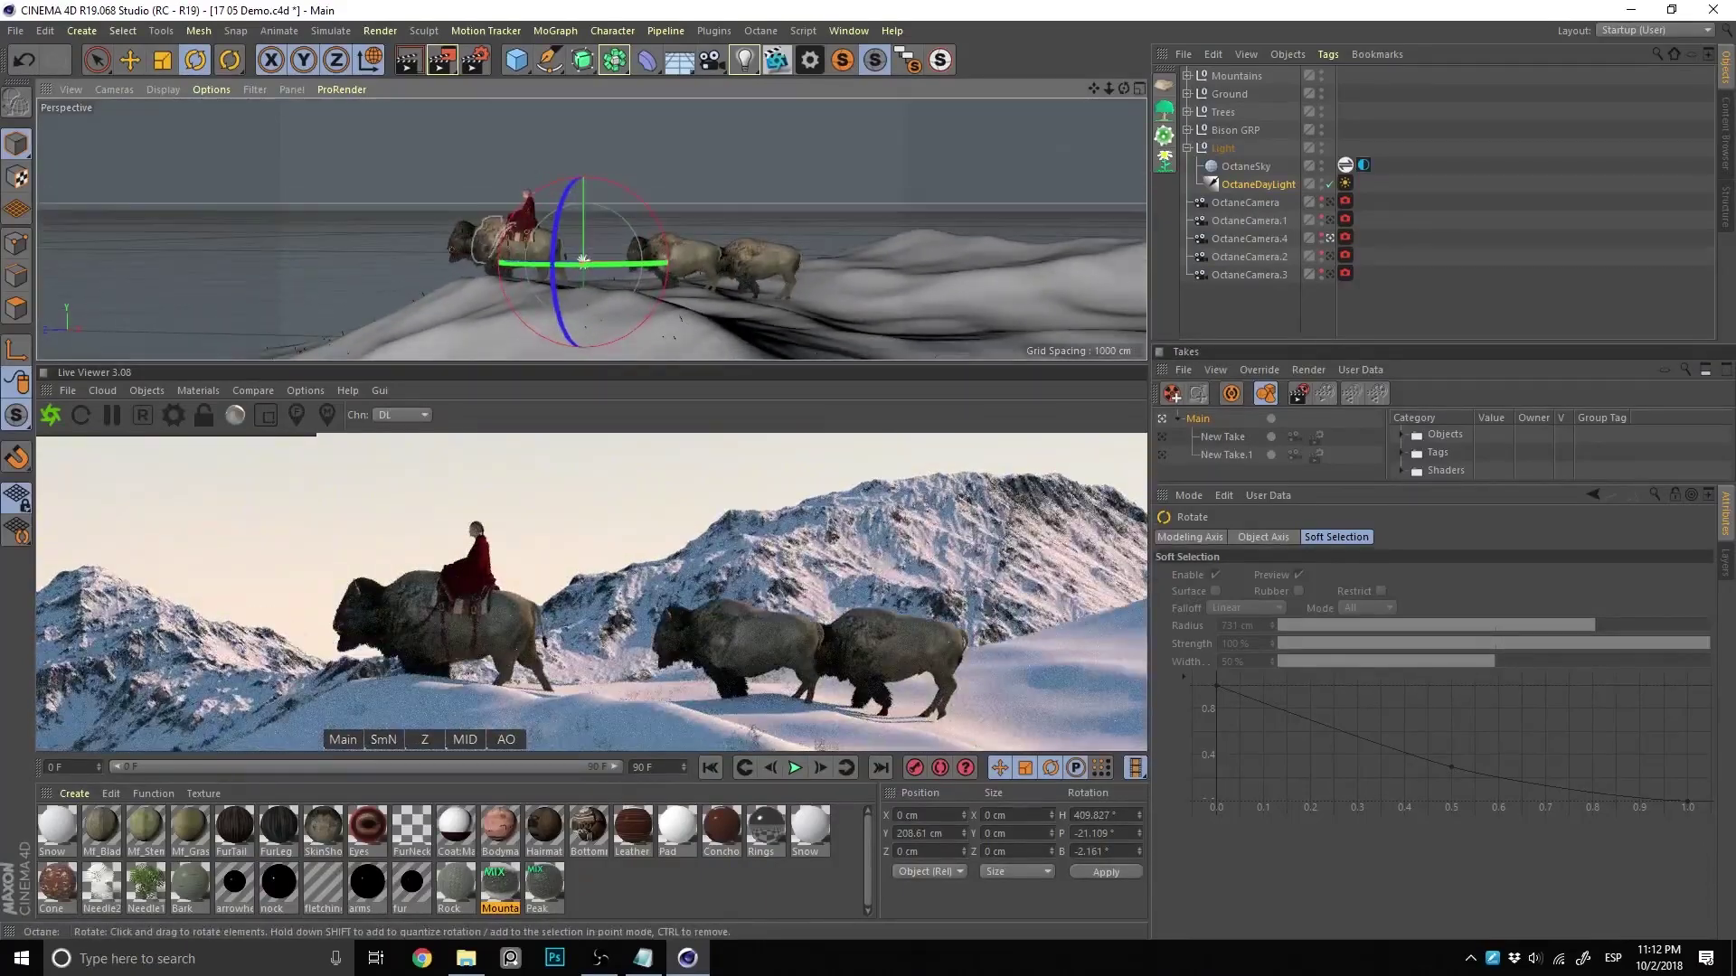
key("ctrl+shift+a")
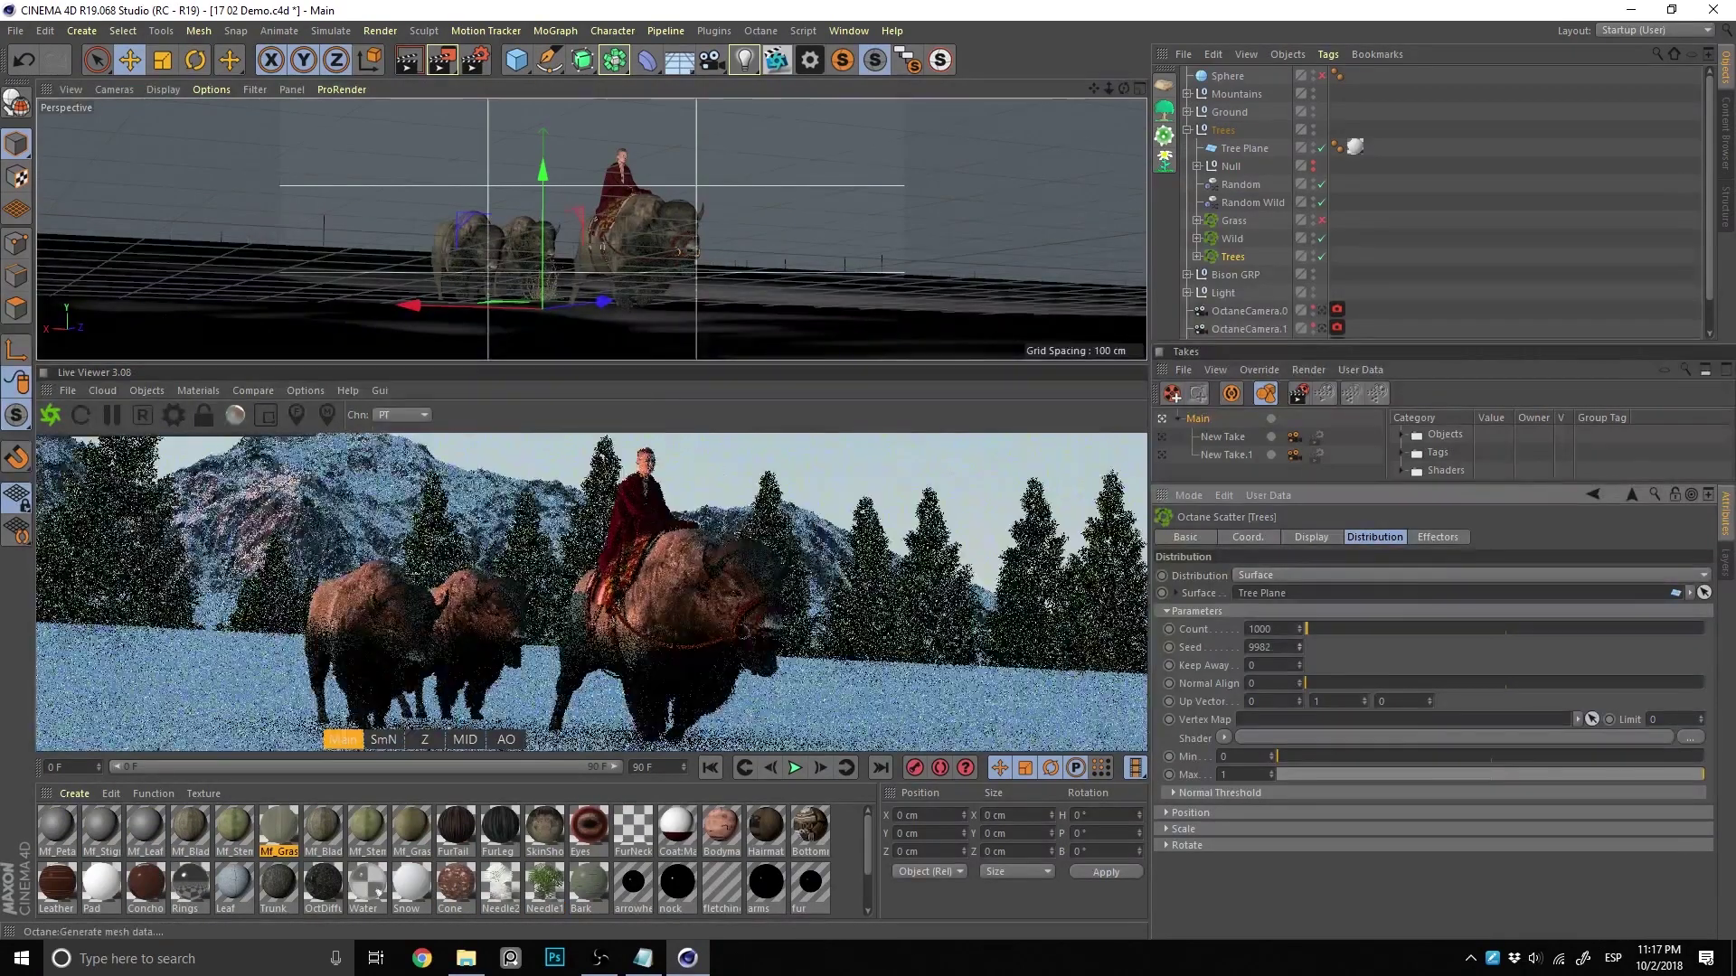
Step the Trees scatter seed up twice and try Random effector scale 0.5, then return it to 1
key("Up")
key("Up")
key("Up")
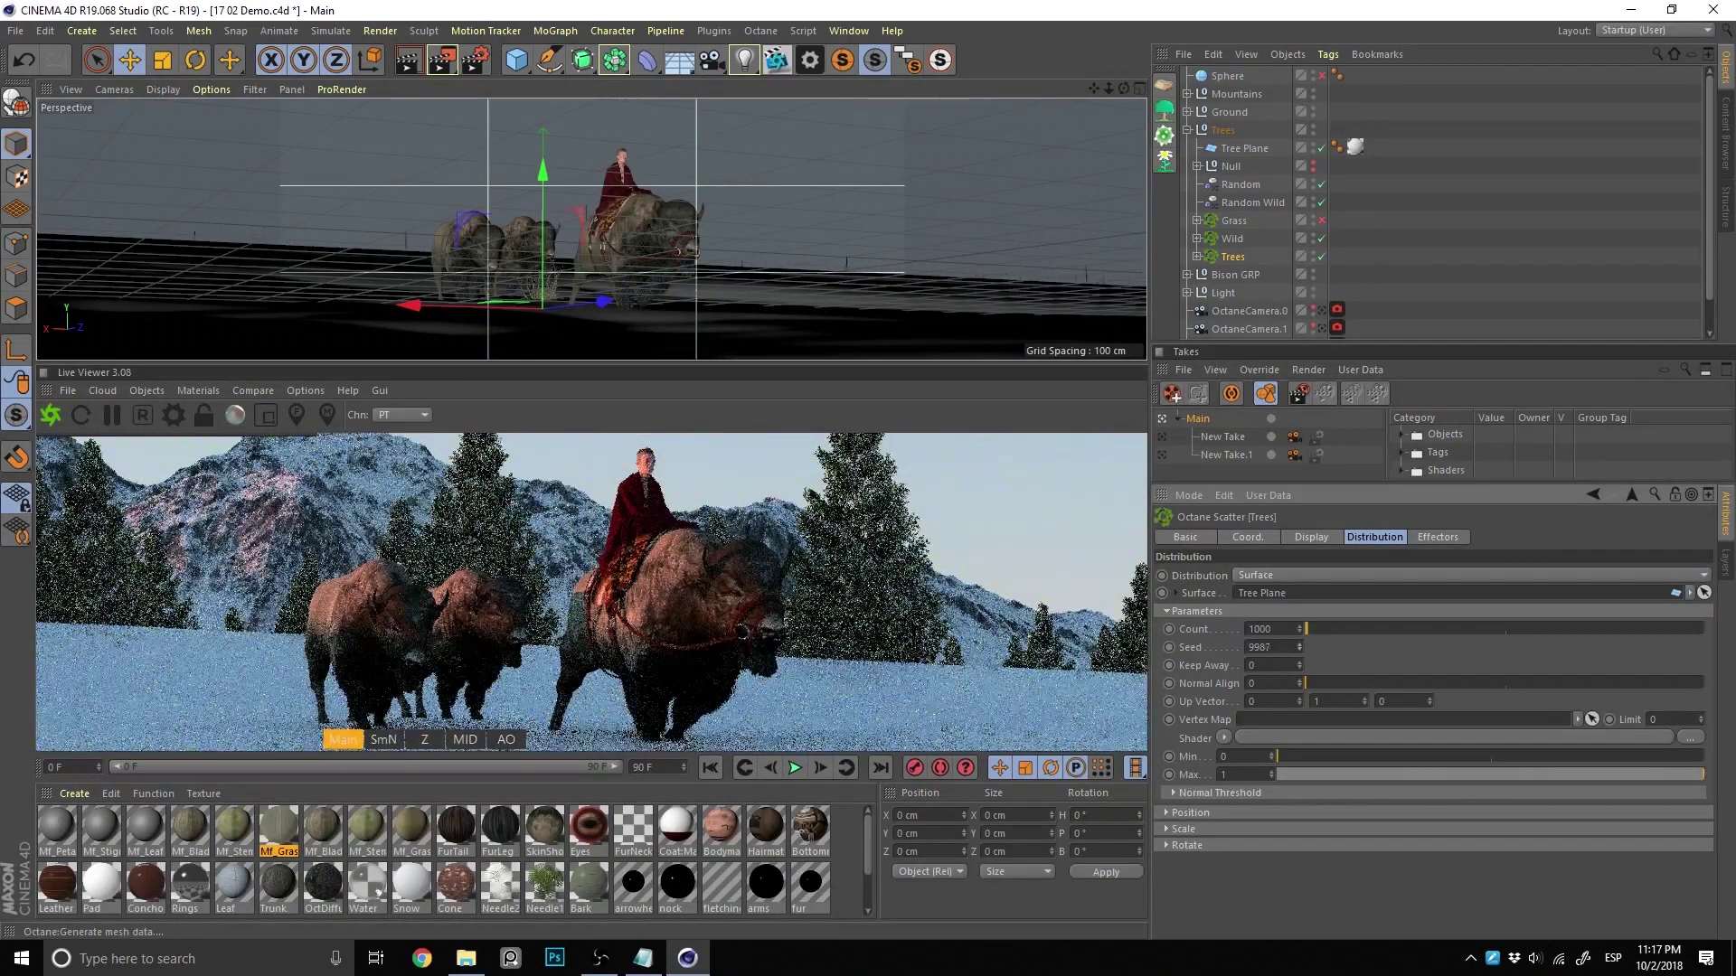
key("Up")
key("Up")
key("Up")
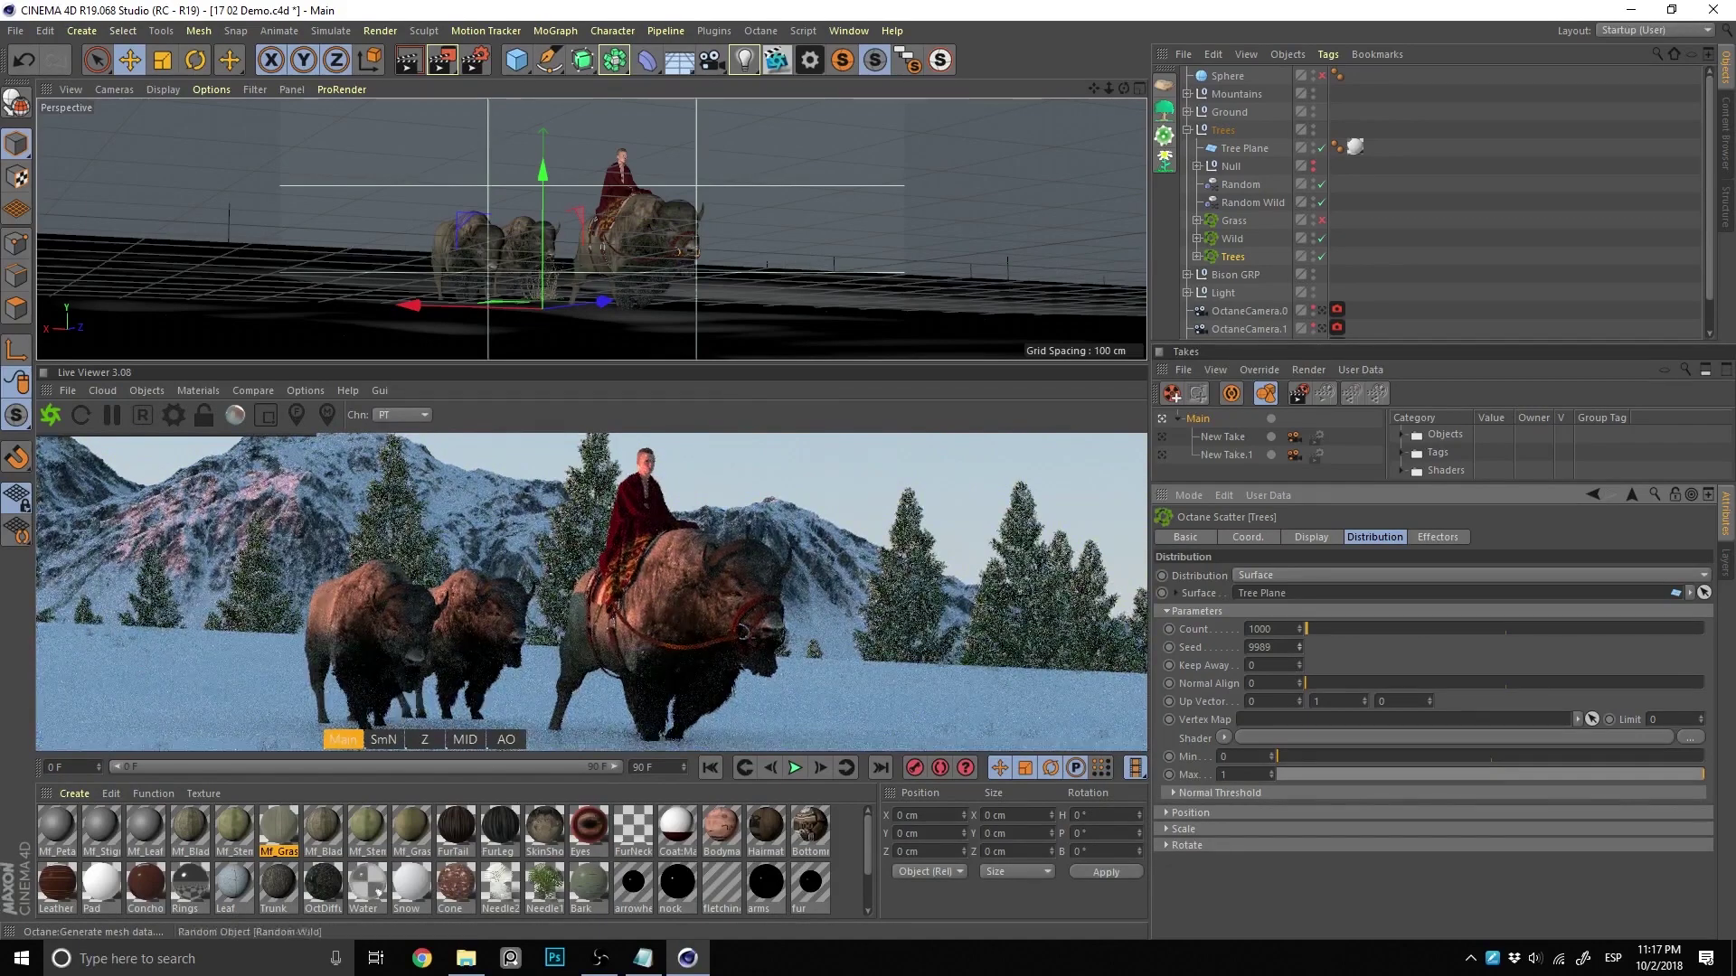
left_click(1240, 184)
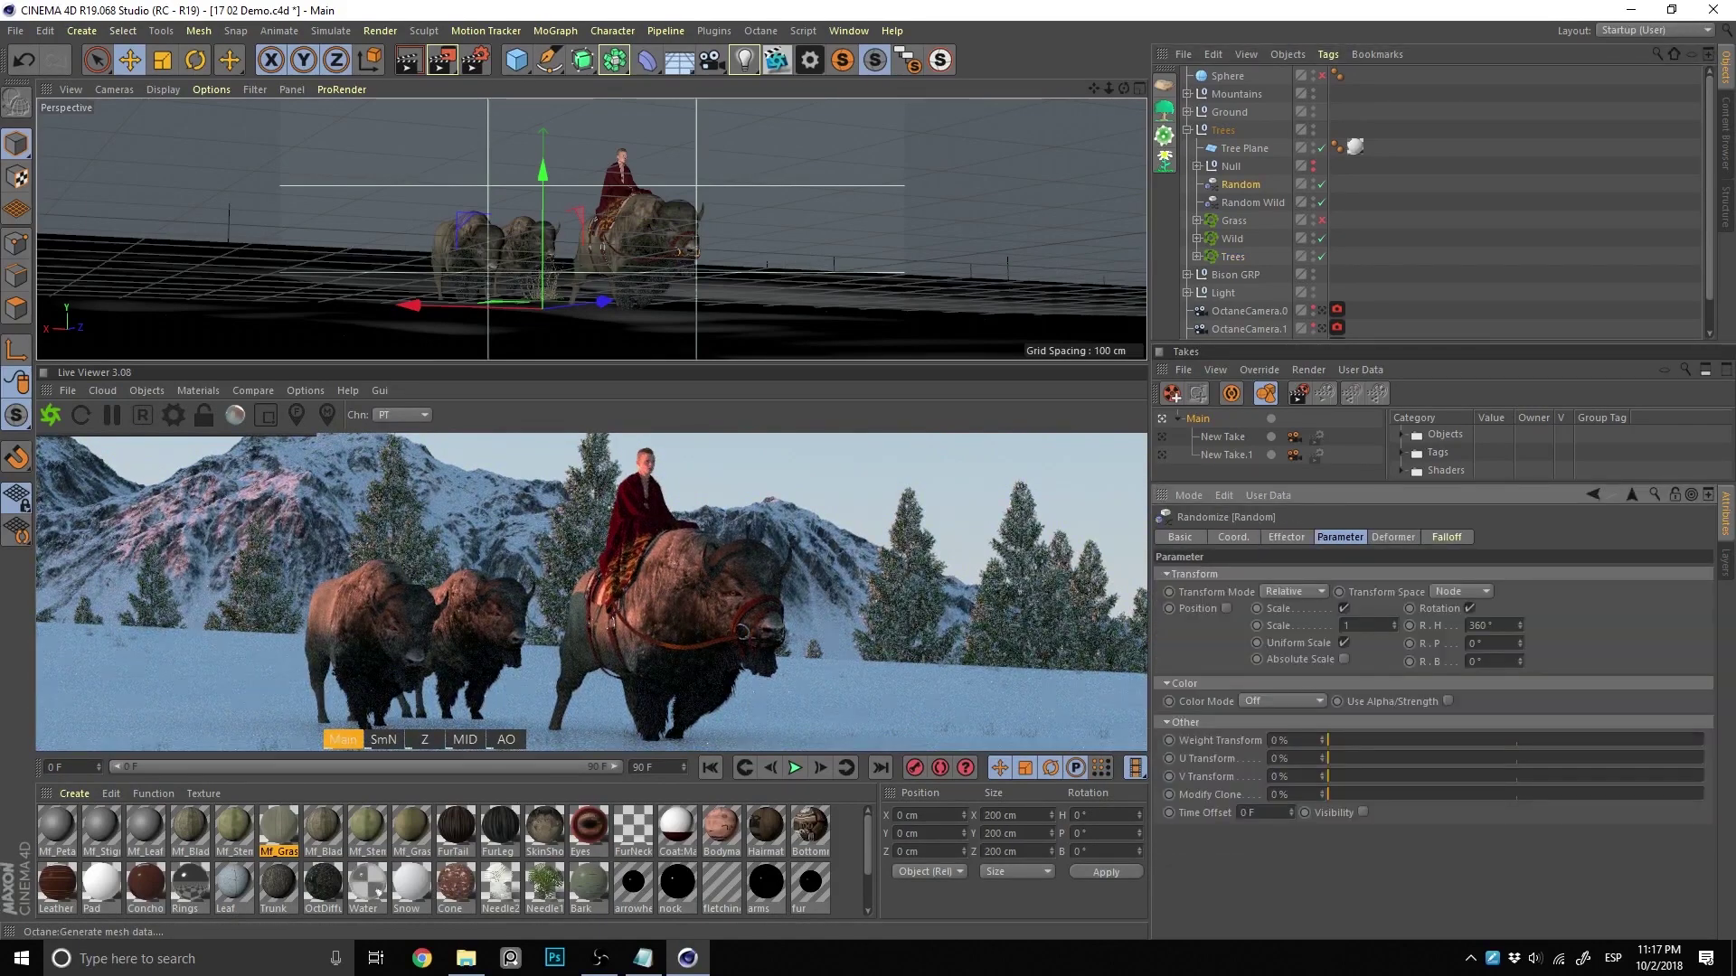
type("0.5")
key("Return")
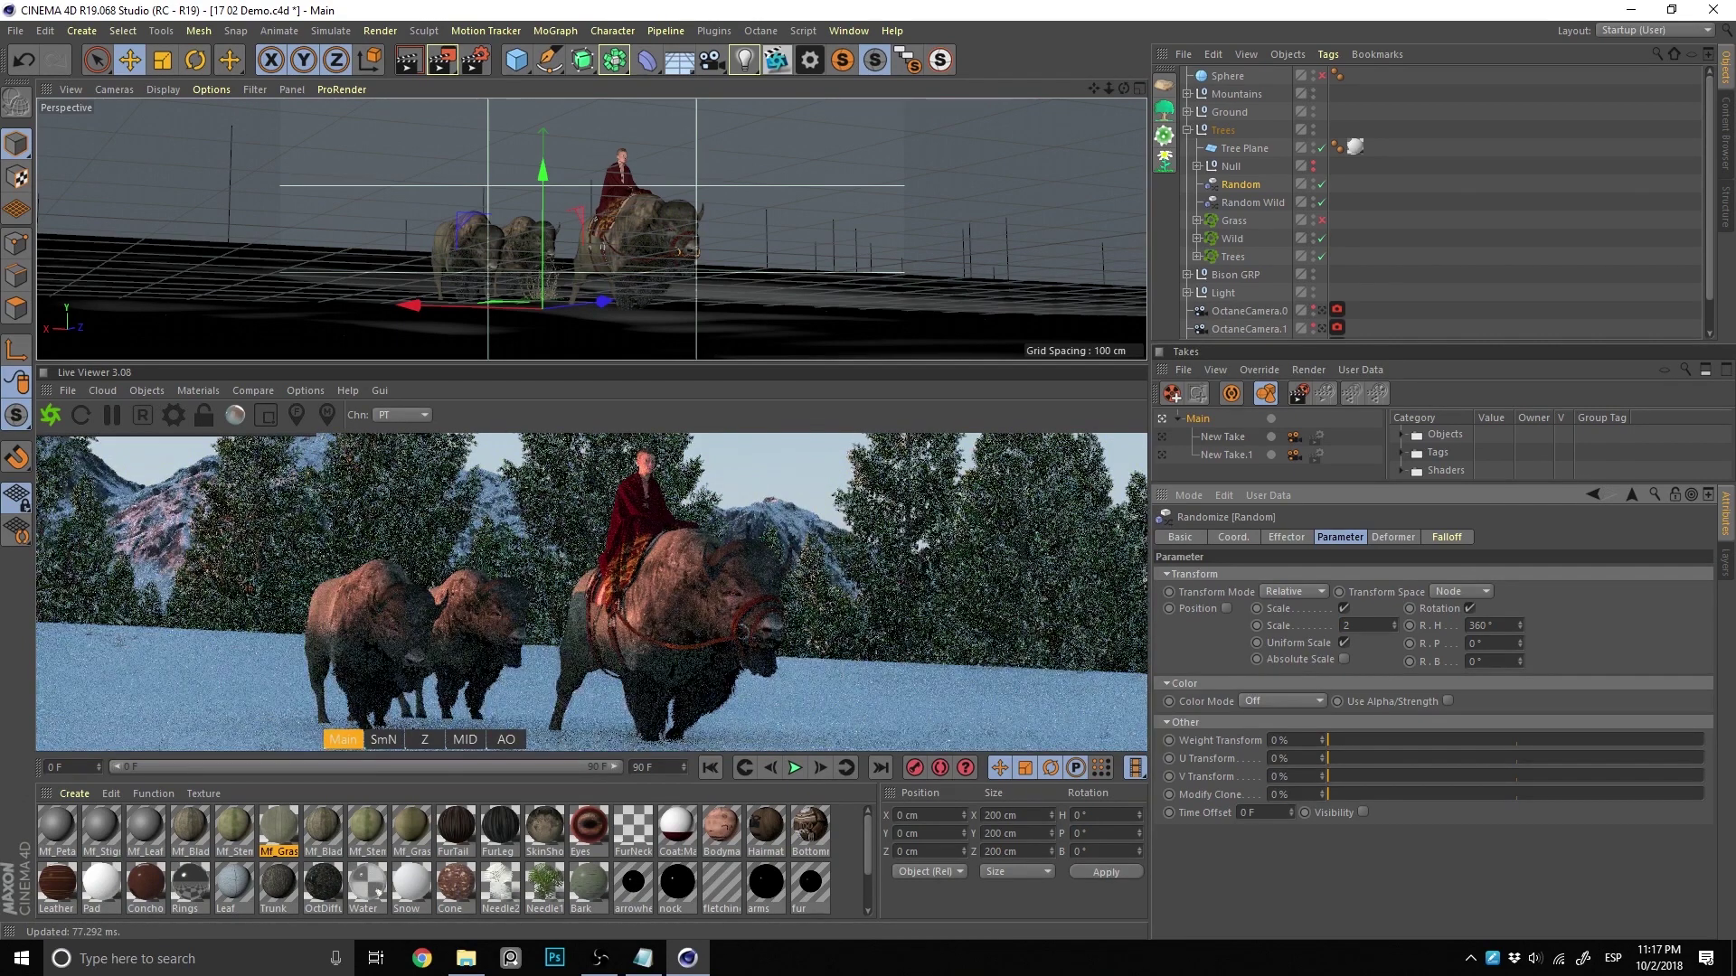
type("1")
key("Return")
Disable the Trees scatter and set the Wild scatter scale to 1
left_click(1235, 220)
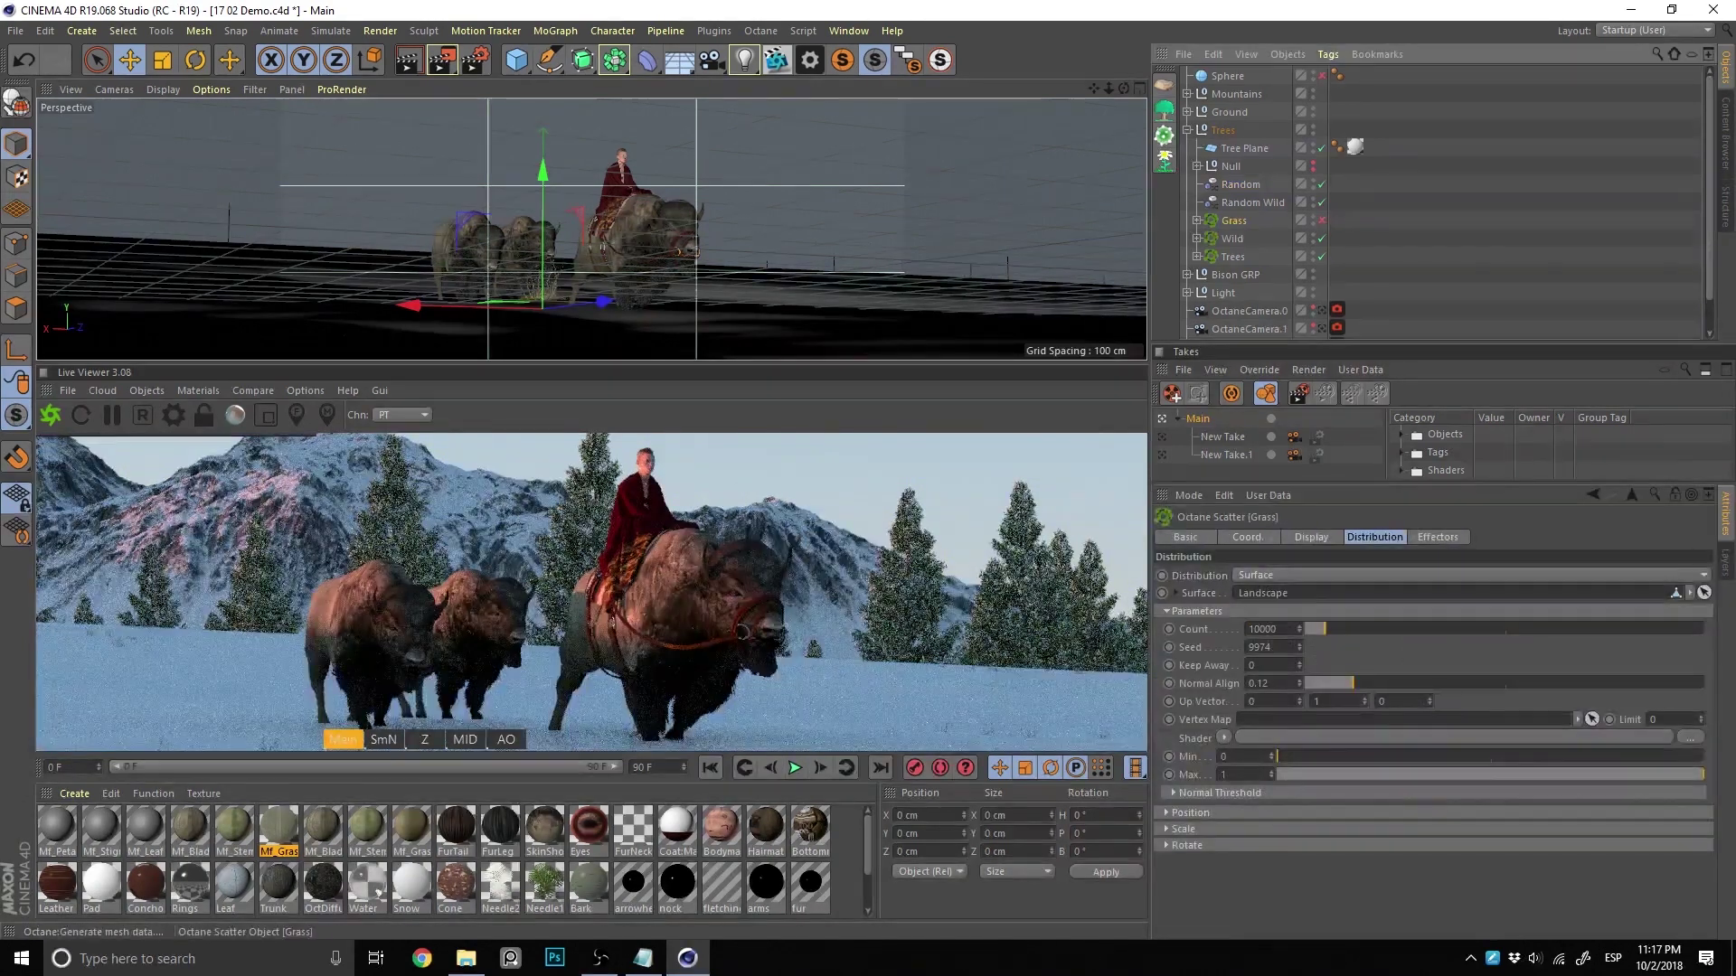
left_click(1321, 257)
left_click(1233, 239)
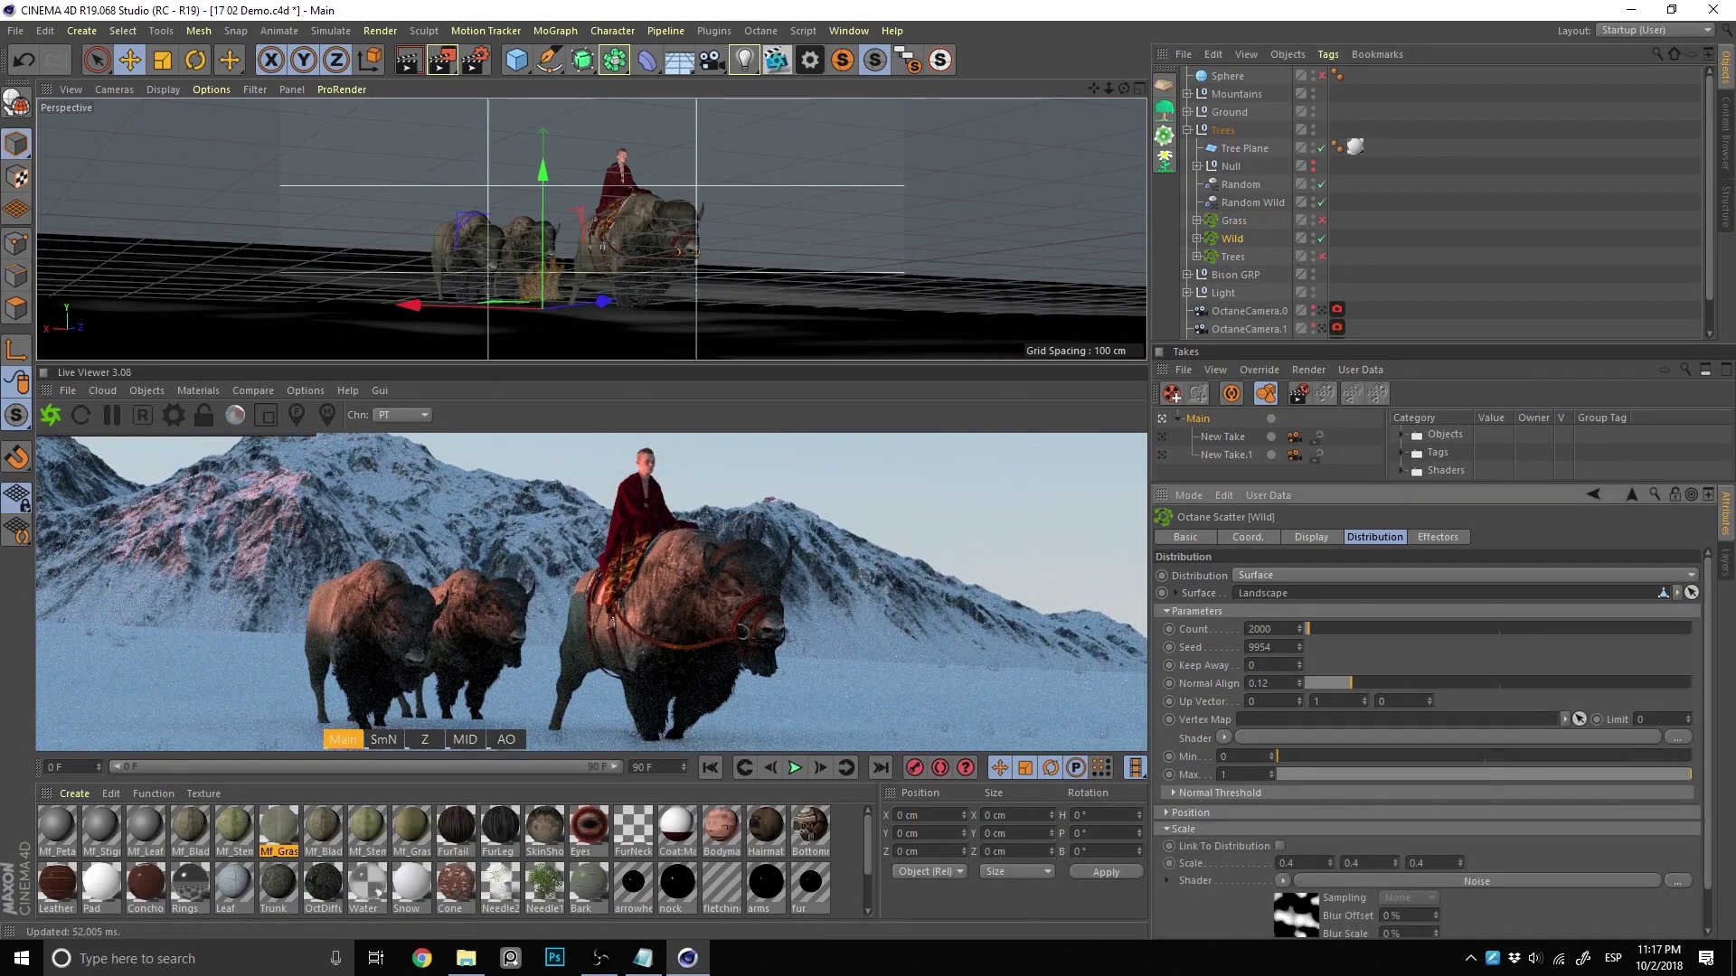
type("1")
key("Return")
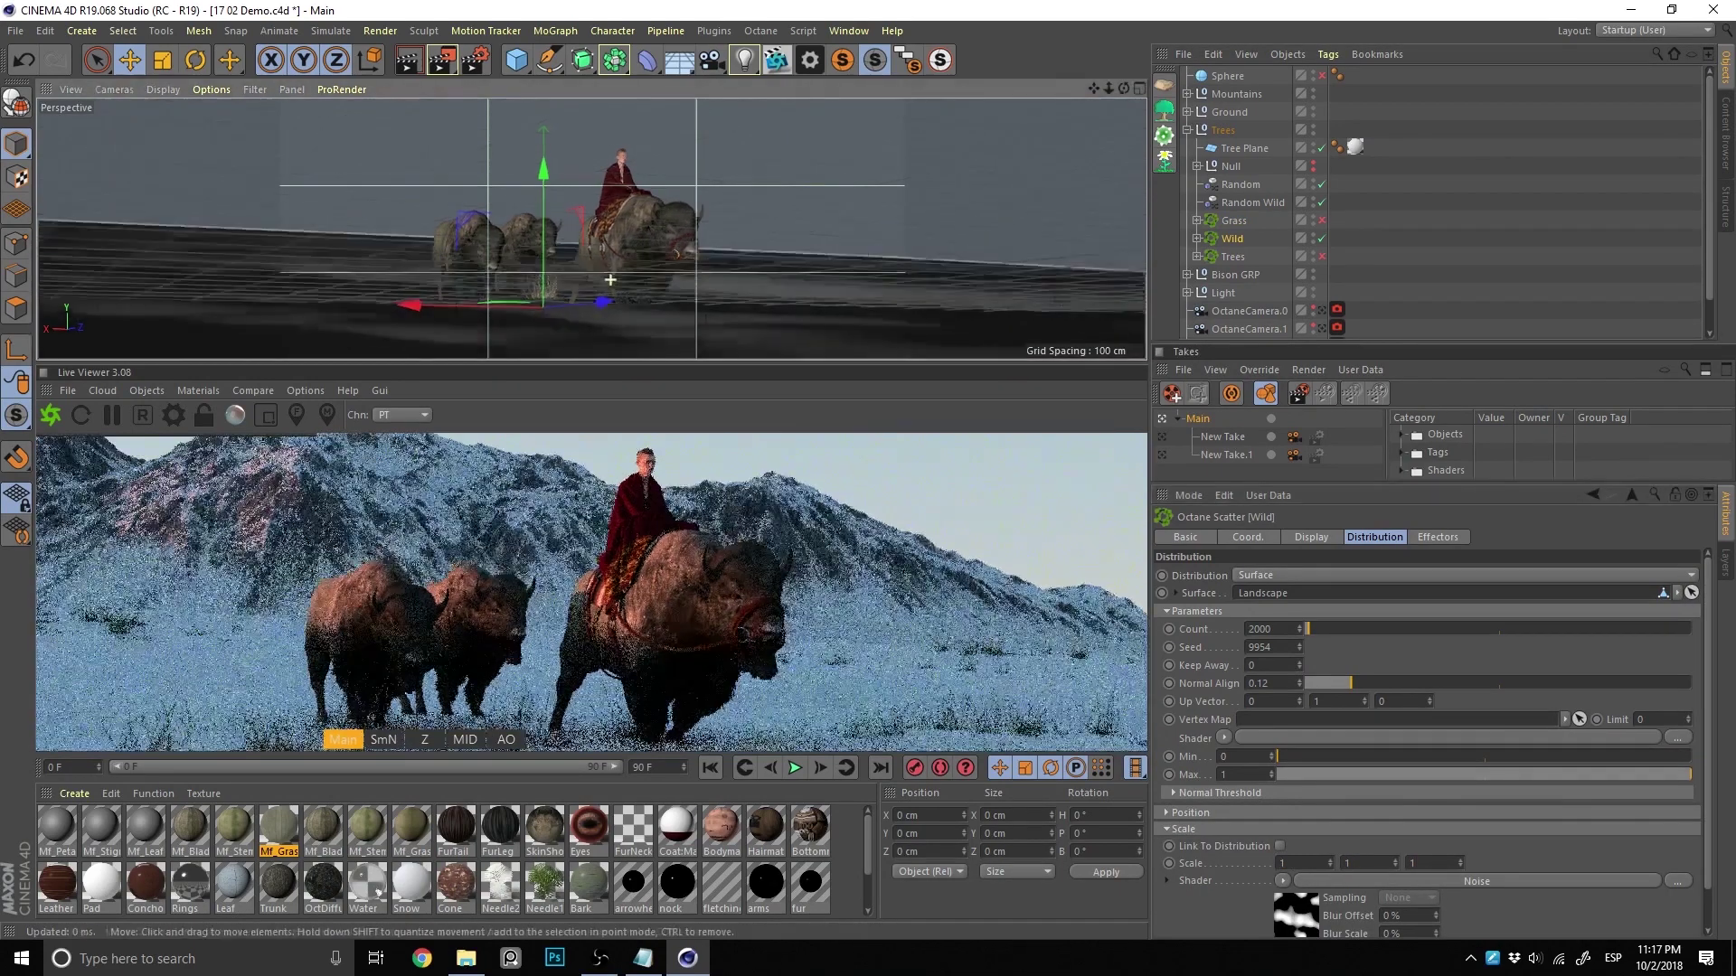
Change the scale noise seed and set the Wild scatter count to 8000
left_click(1476, 881)
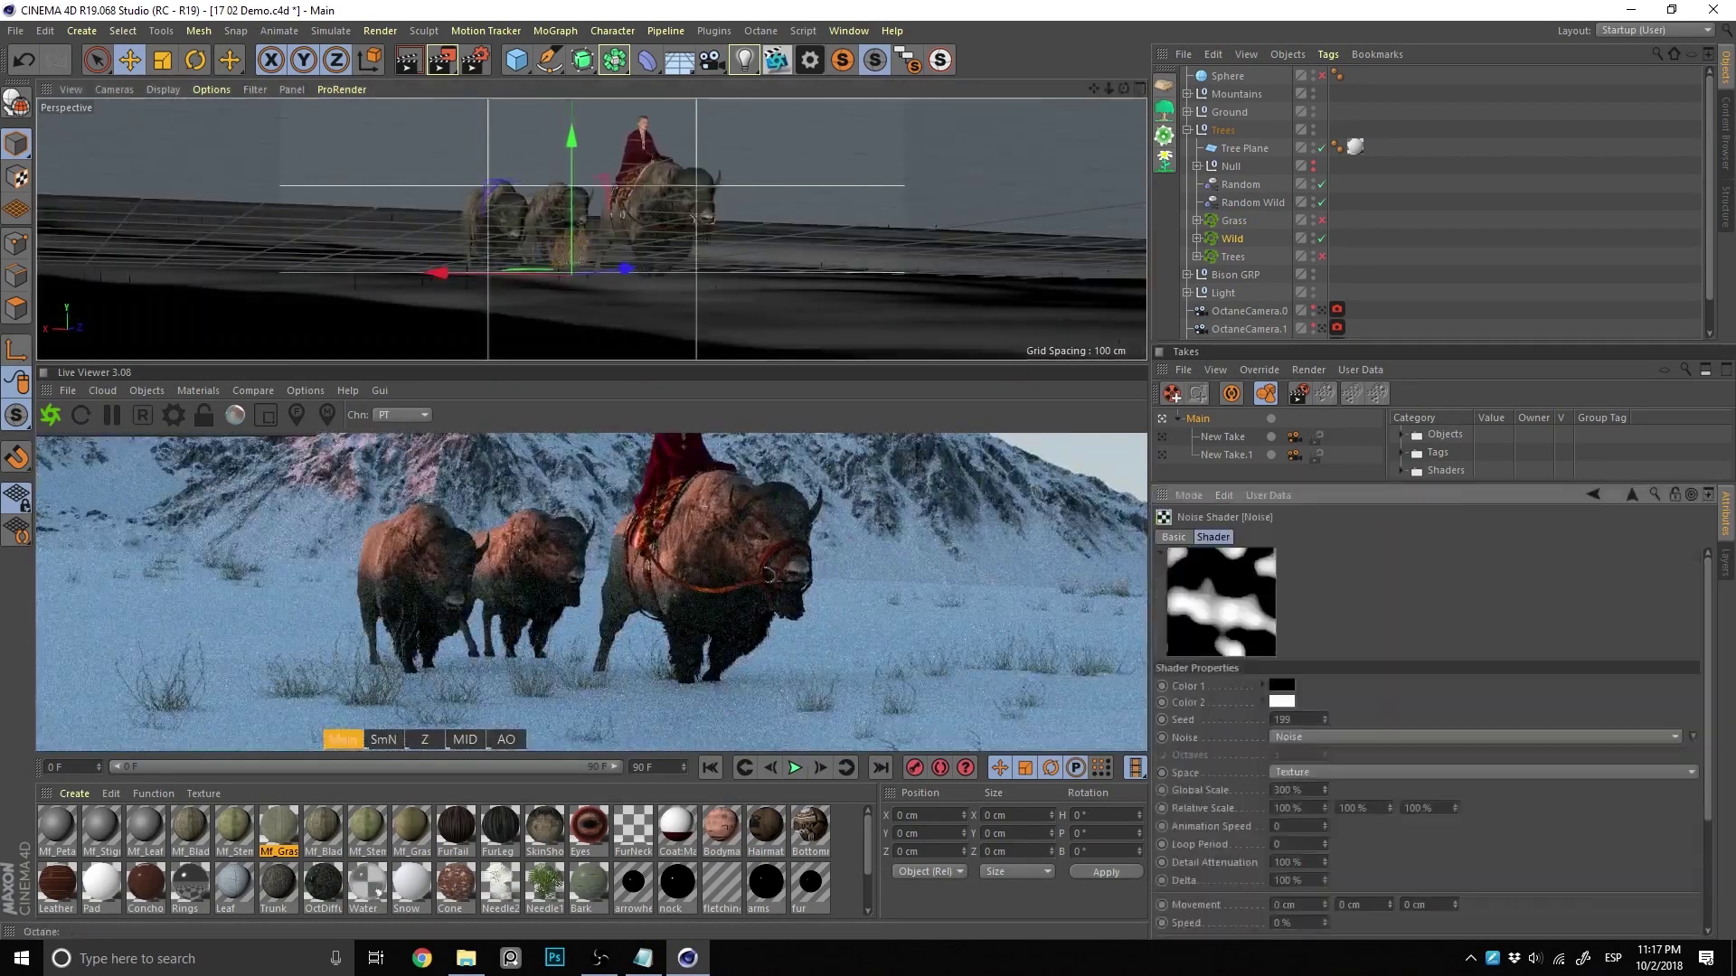
left_click_drag(1324, 720, 1324, 728)
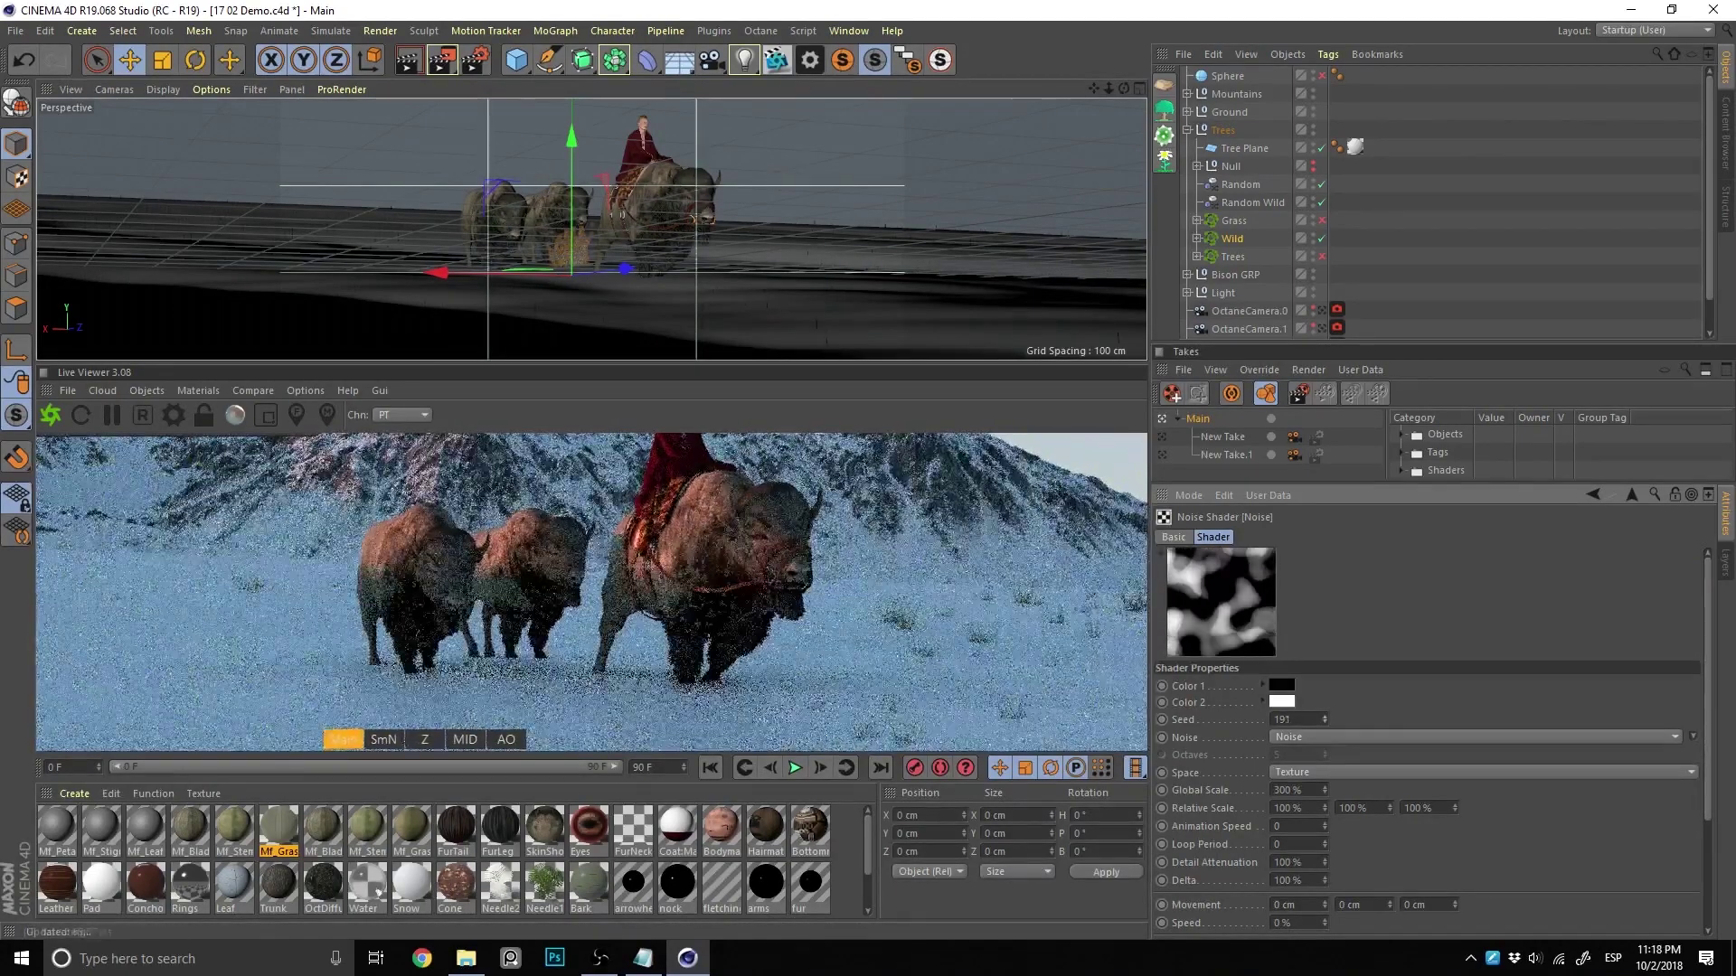
left_click(1632, 495)
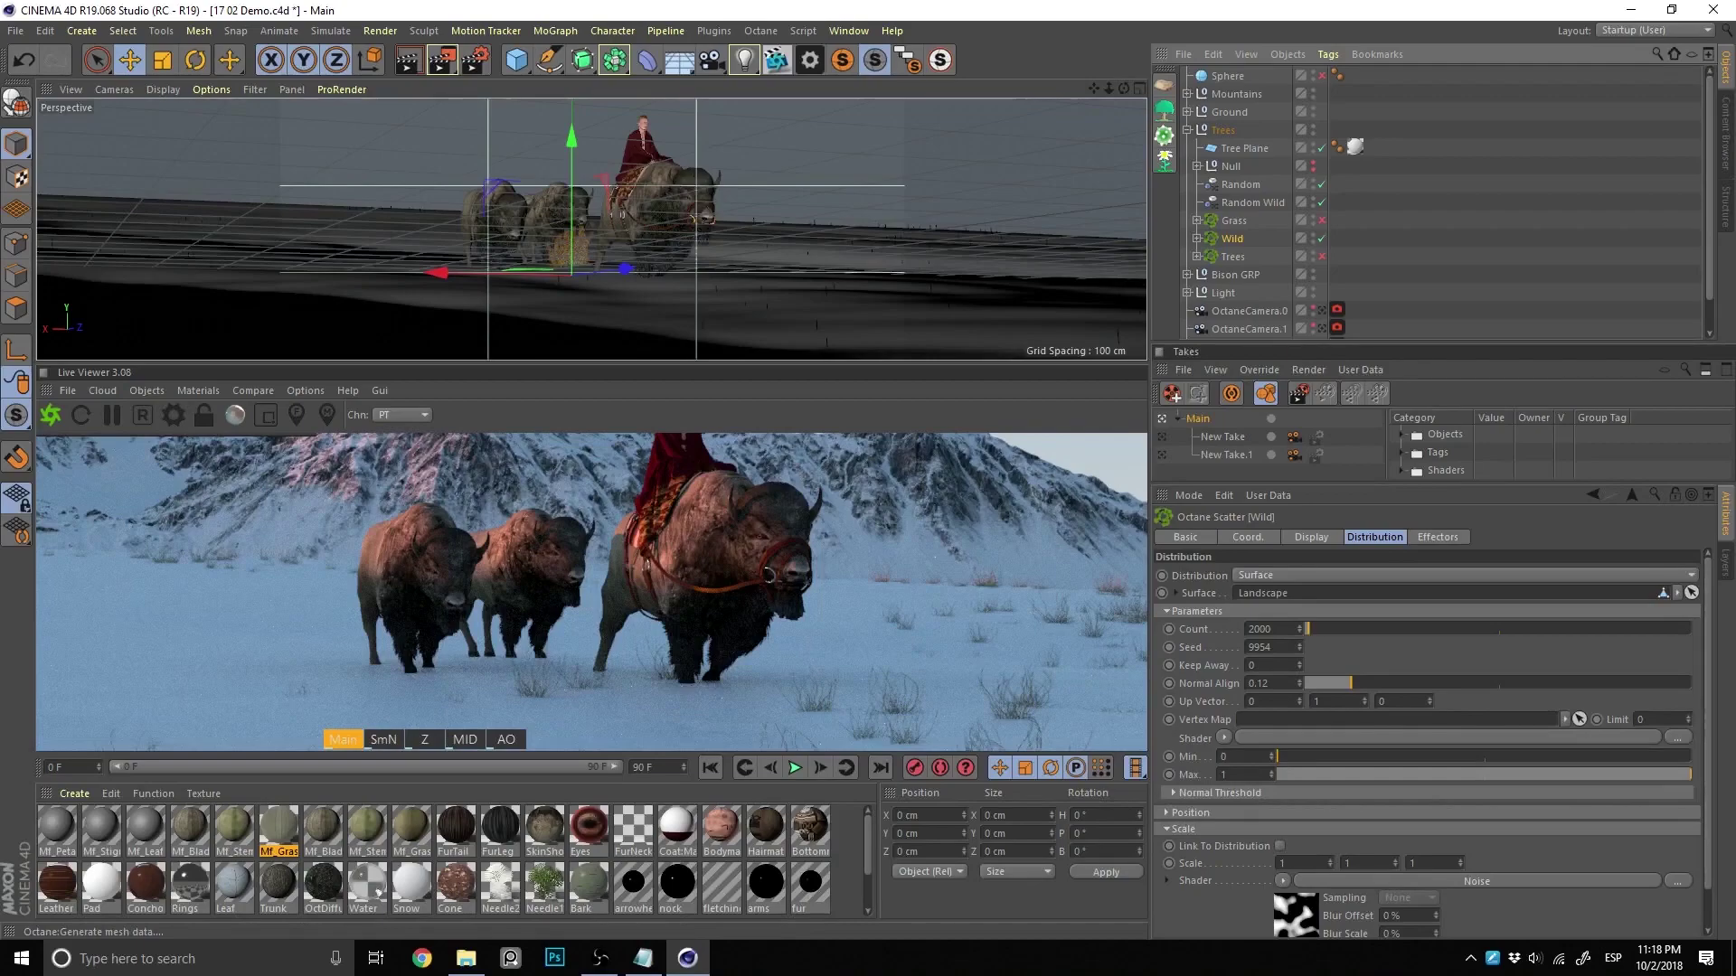
type("8000")
key("Return")
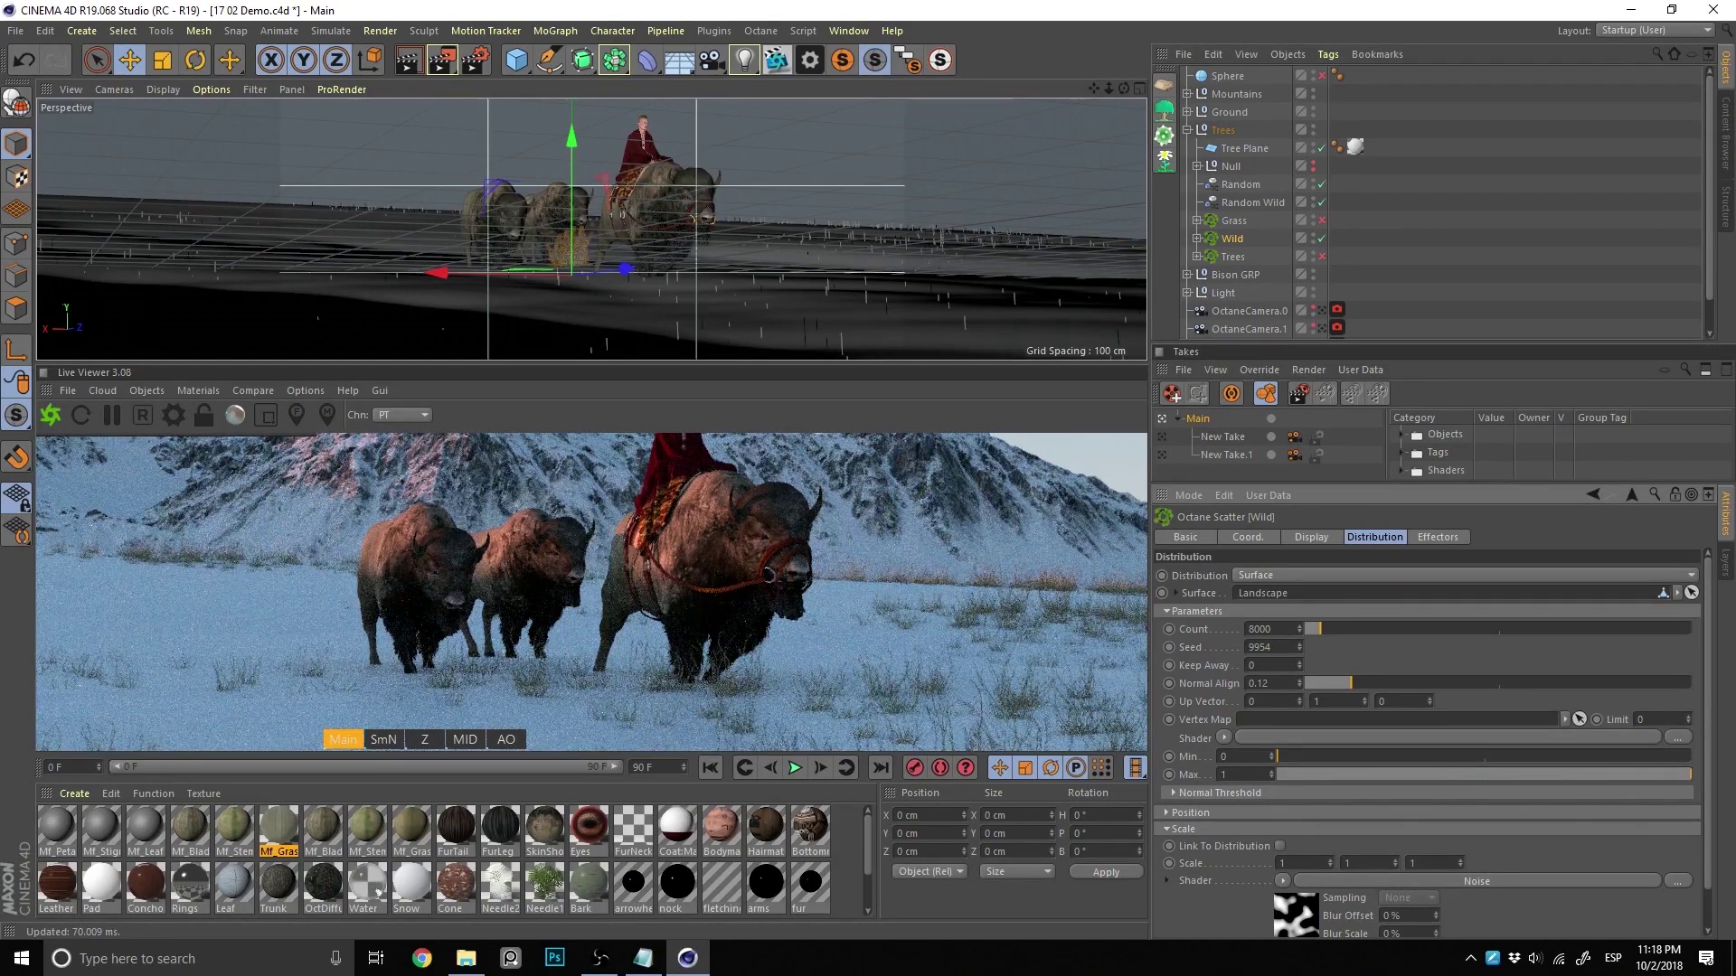
Set the Wild scatter seed to 9961 and re-enable the Trees in the scene
left_click_drag(1299, 647, 1300, 642)
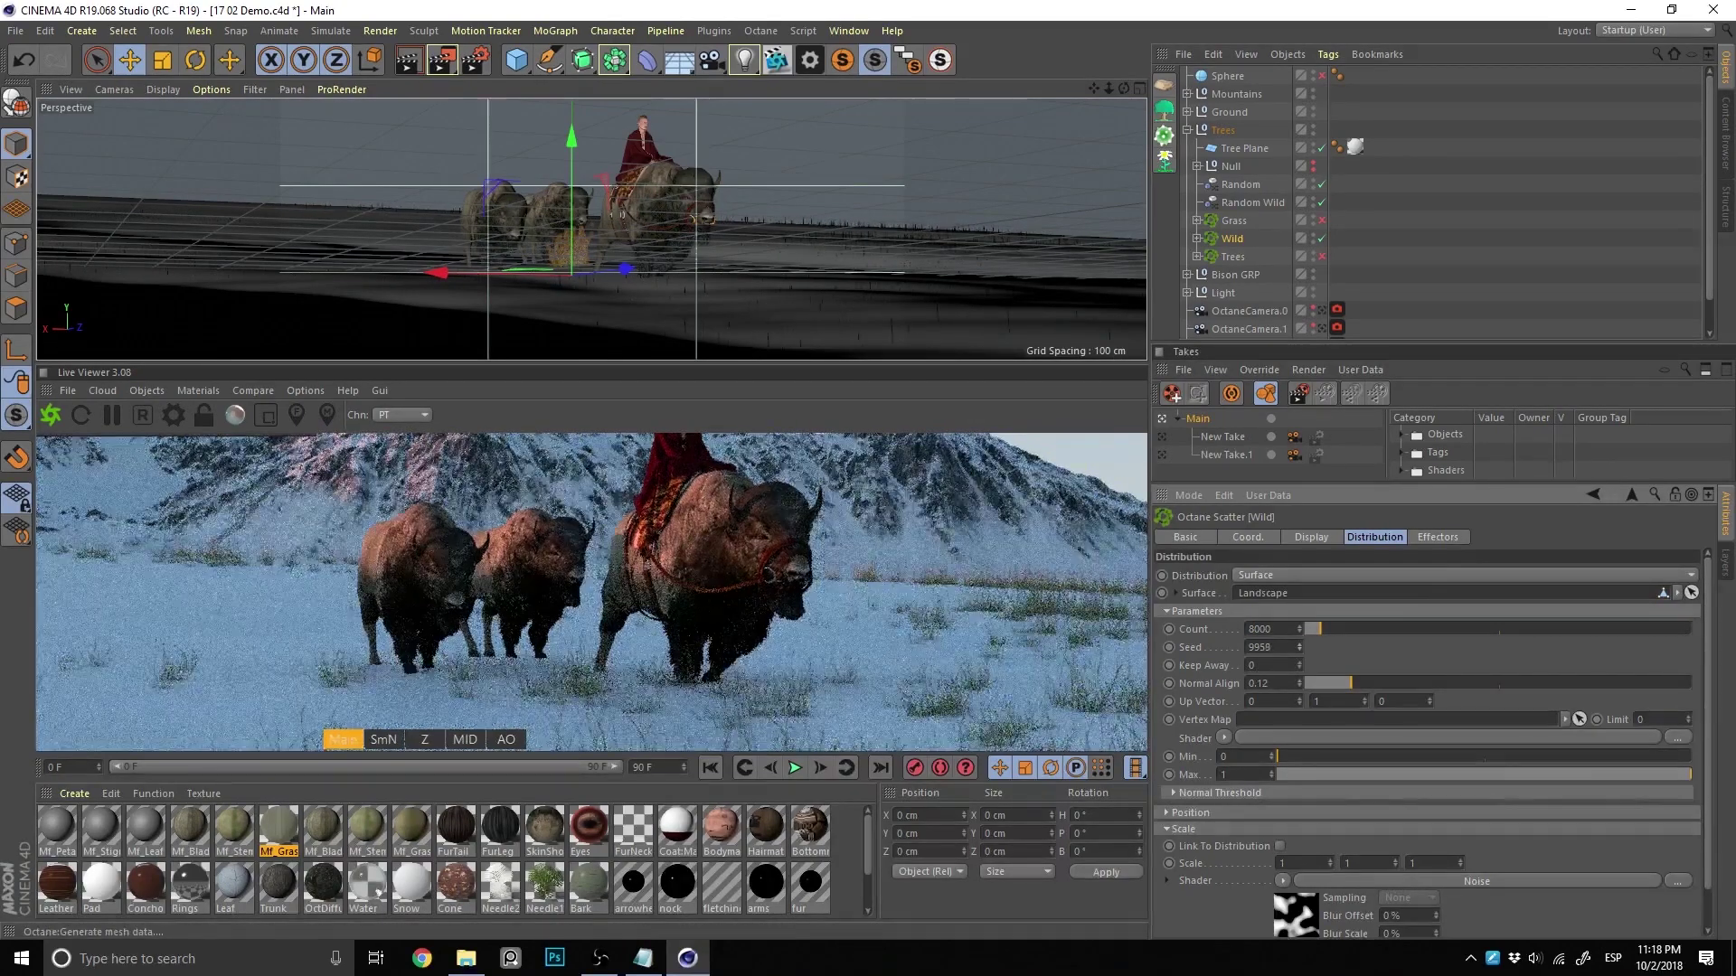
left_click_drag(1299, 648, 1299, 645)
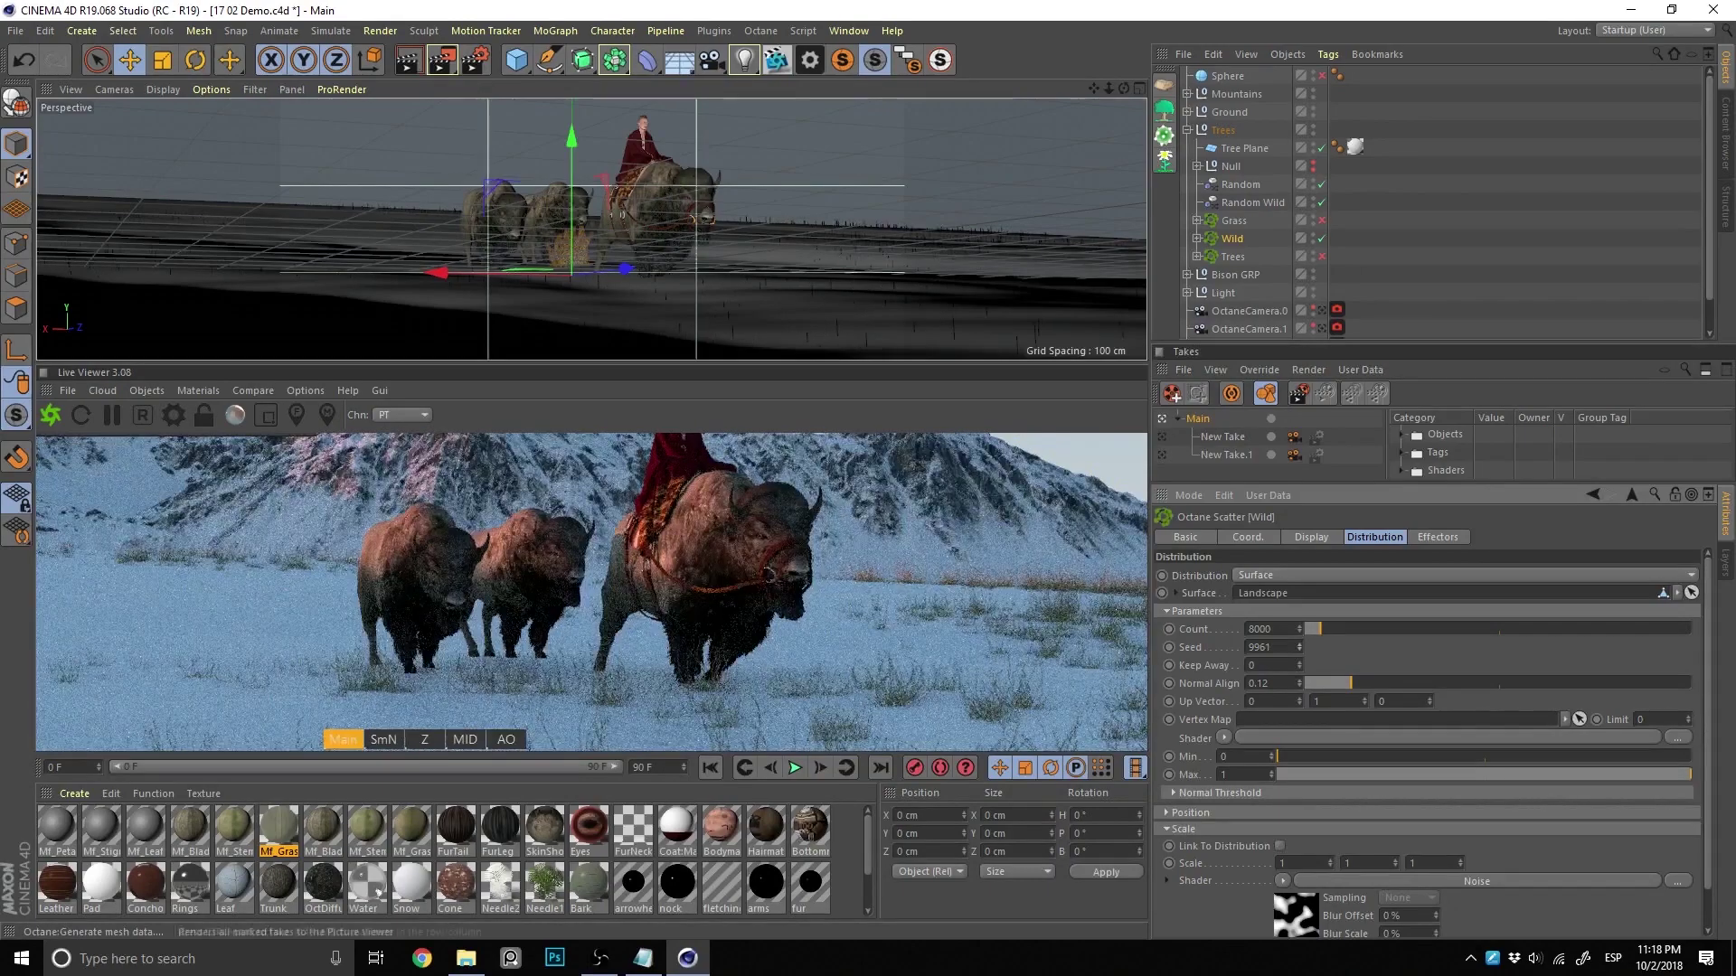
left_click(1322, 256)
scroll(661, 244, "up", 2)
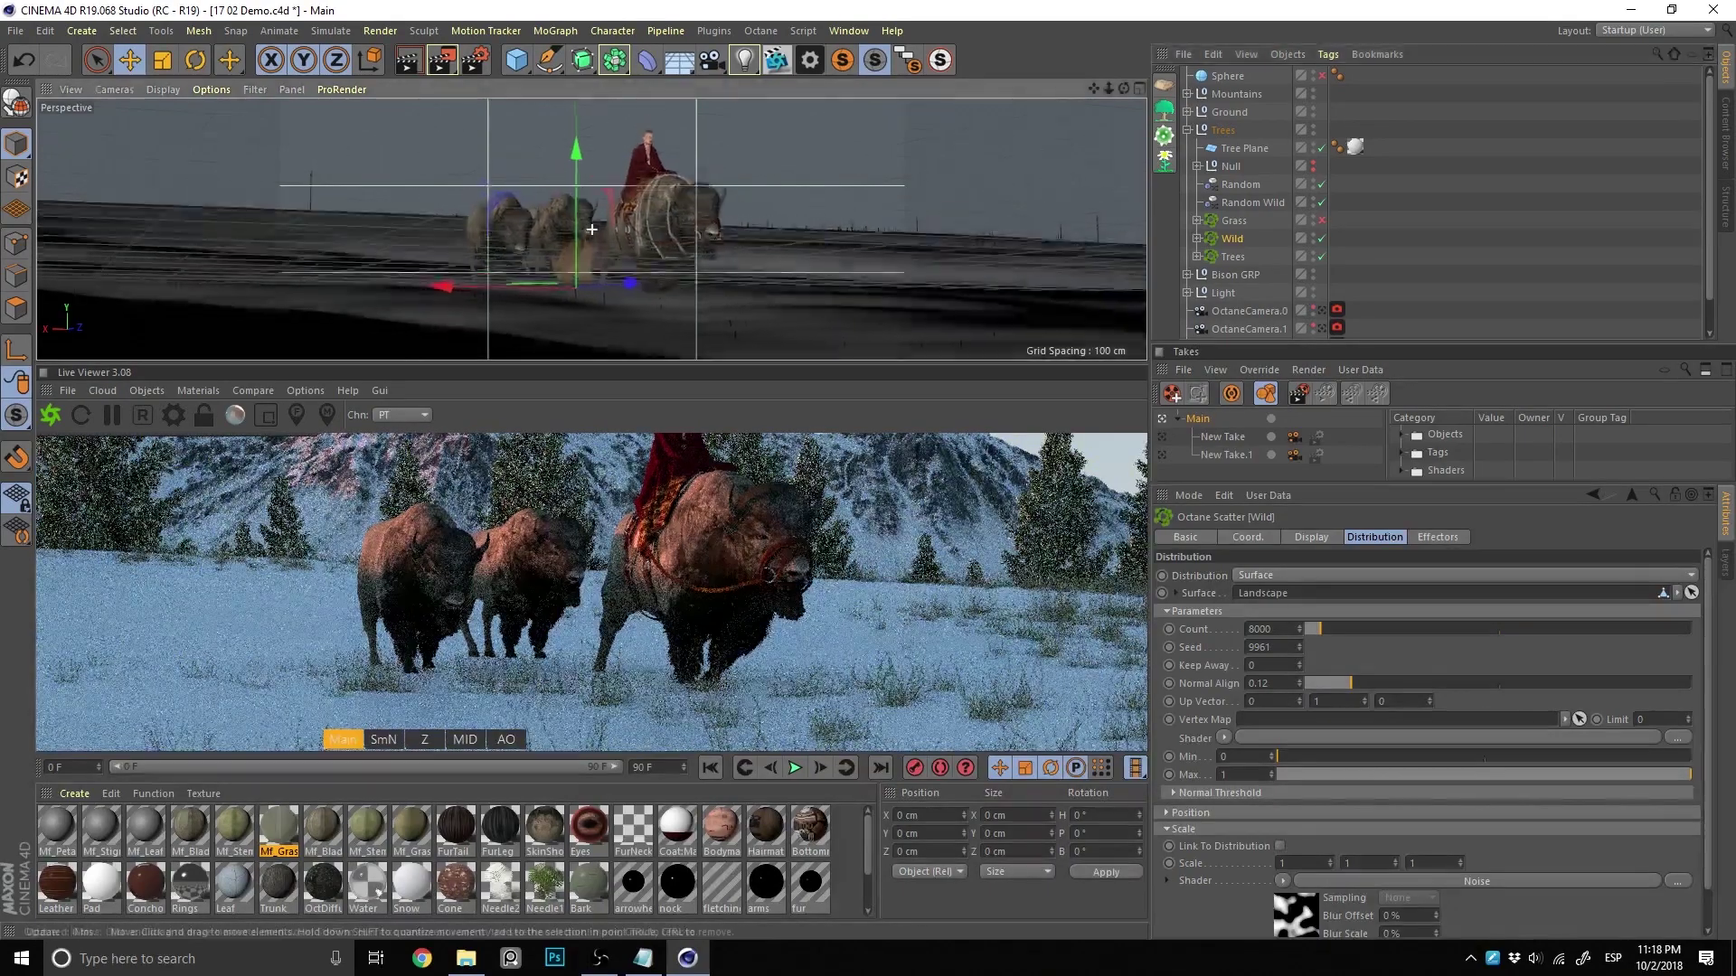
scroll(662, 245, "up", 1)
scroll(662, 243, "up", 1)
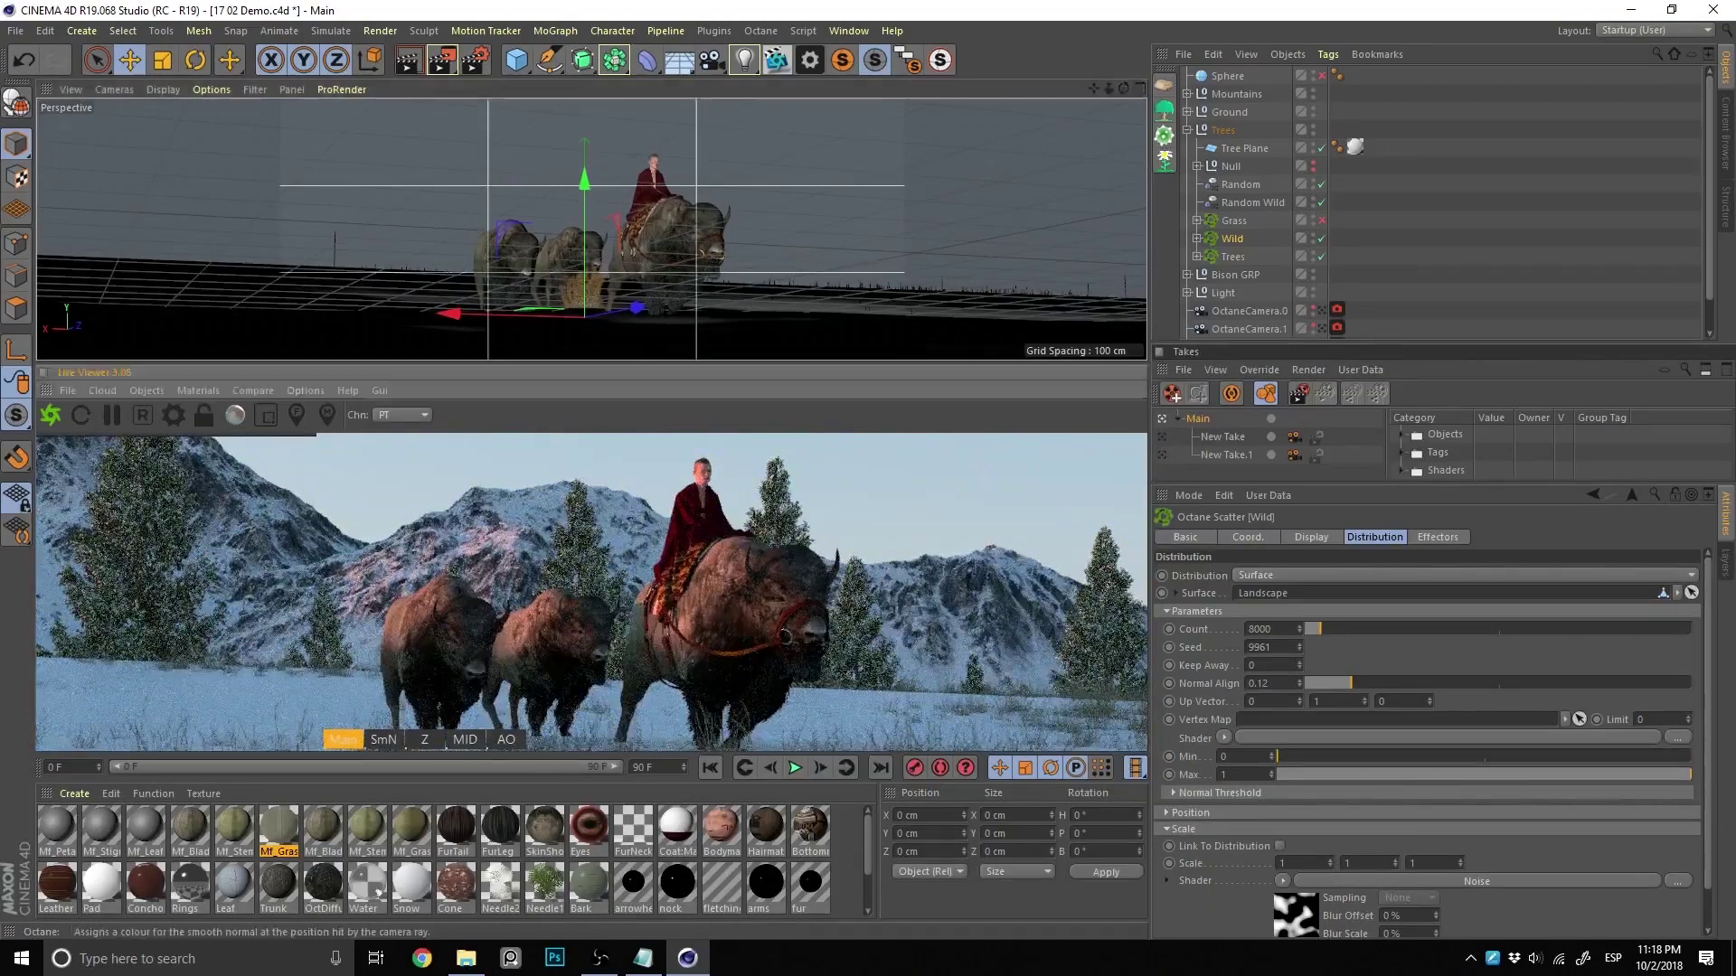
Preview the smooth-normal, Z-depth and ambient occlusion passes in the Live Viewer
left_click(384, 739)
left_click(424, 740)
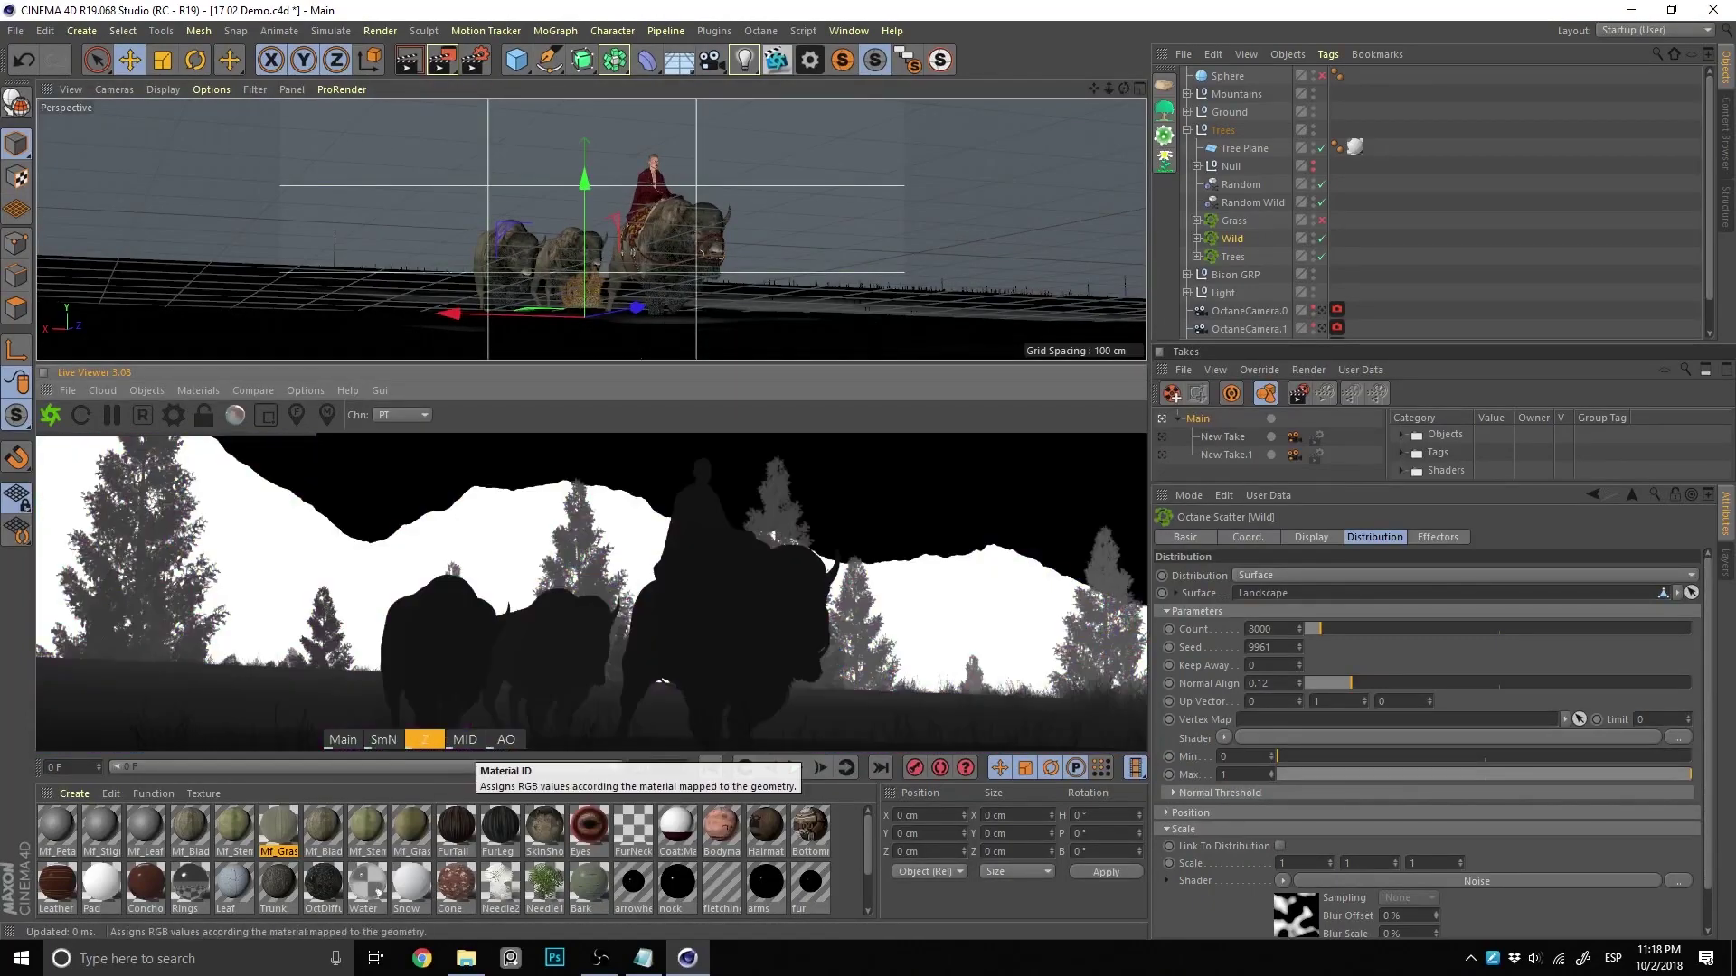
left_click(506, 740)
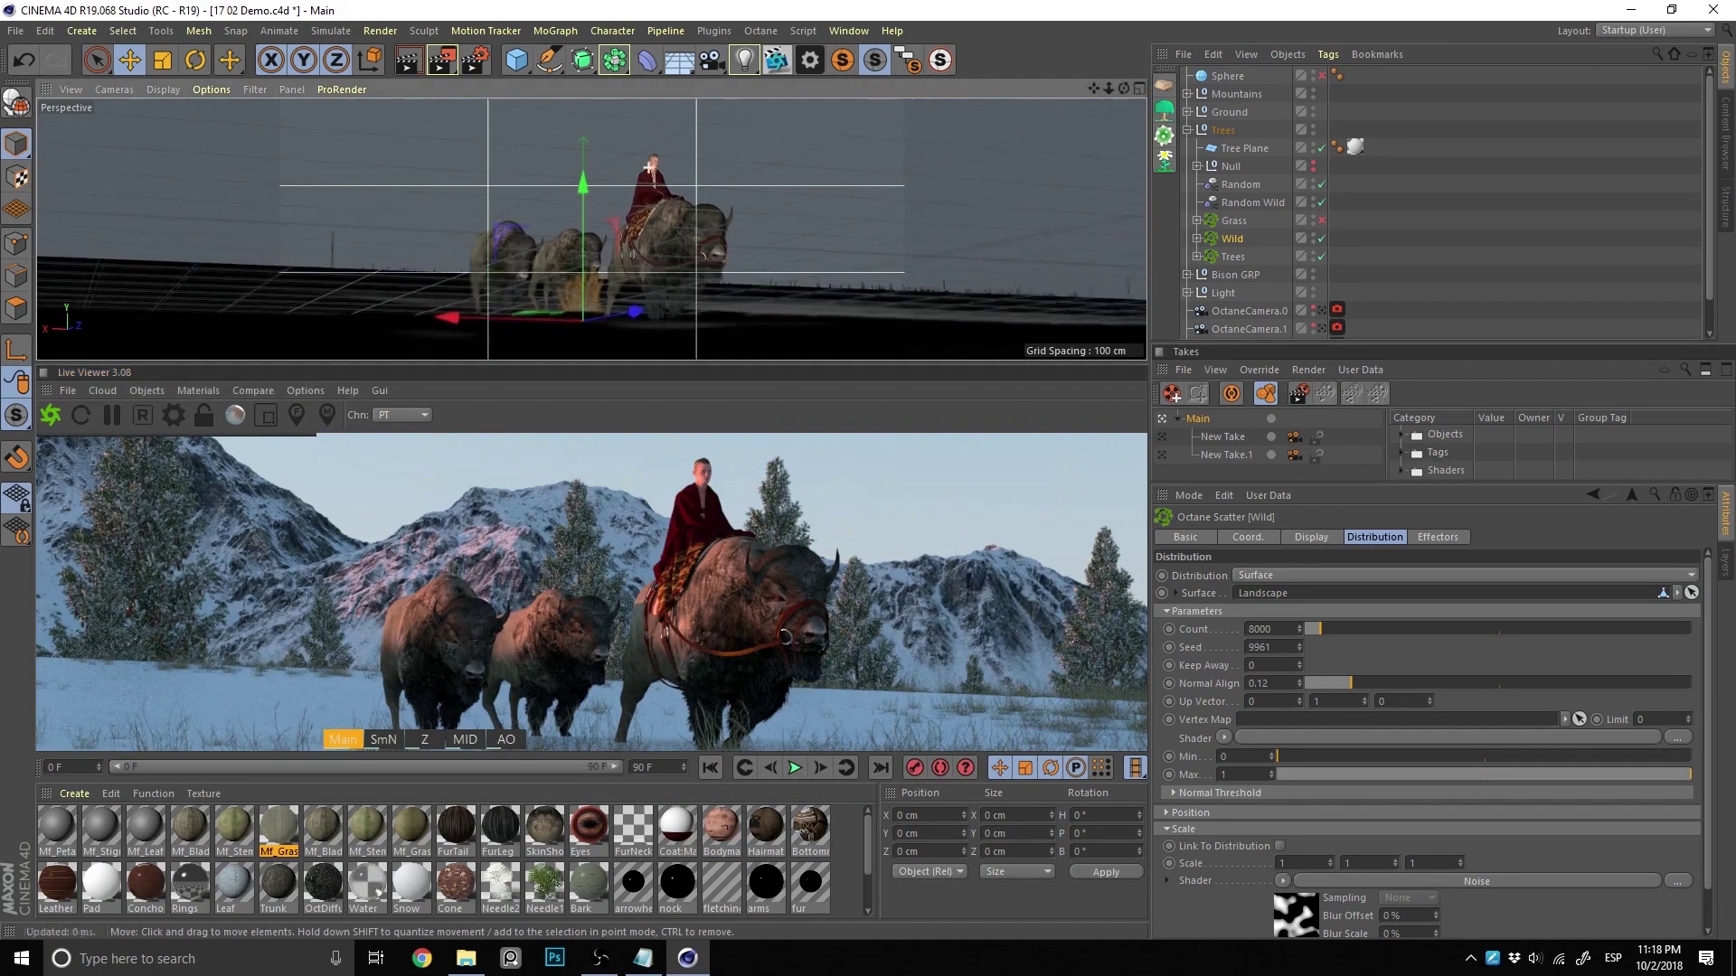
Frame the colour render closely on the rider's head and shoulders
scroll(647, 168, "up", 3)
scroll(647, 167, "up", 3)
scroll(648, 167, "down", 2)
scroll(647, 167, "down", 2)
scroll(648, 168, "down", 1)
scroll(592, 229, "down", 2)
scroll(592, 230, "down", 1)
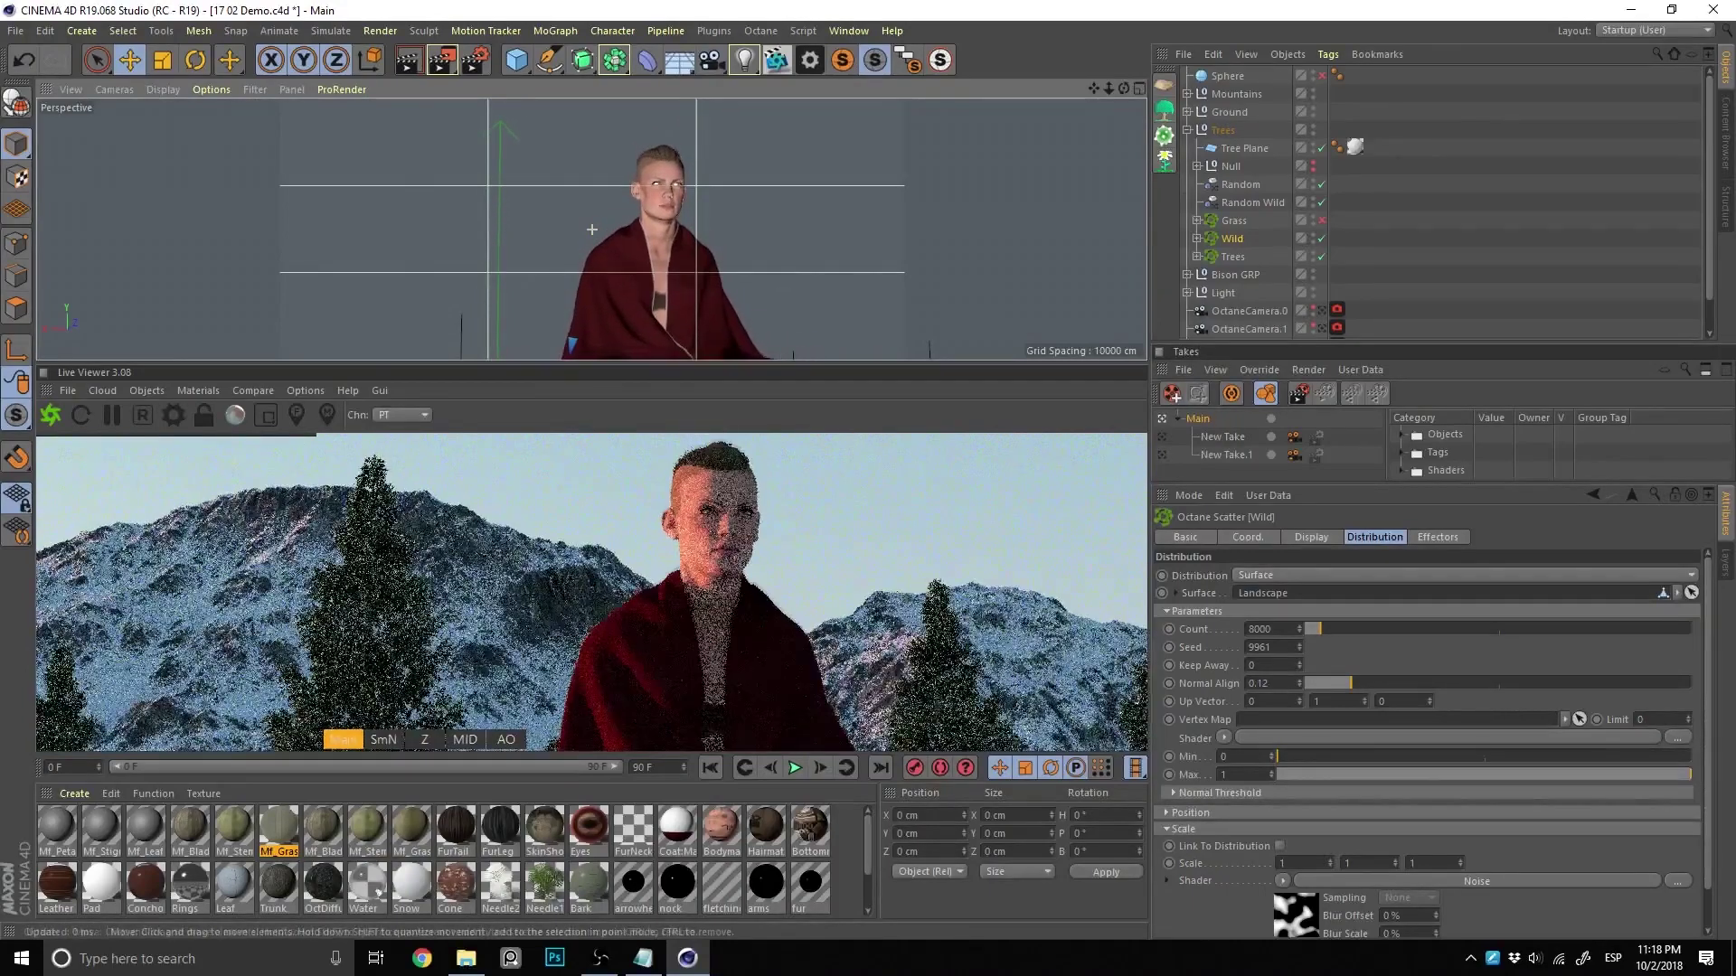
left_click(1188, 130)
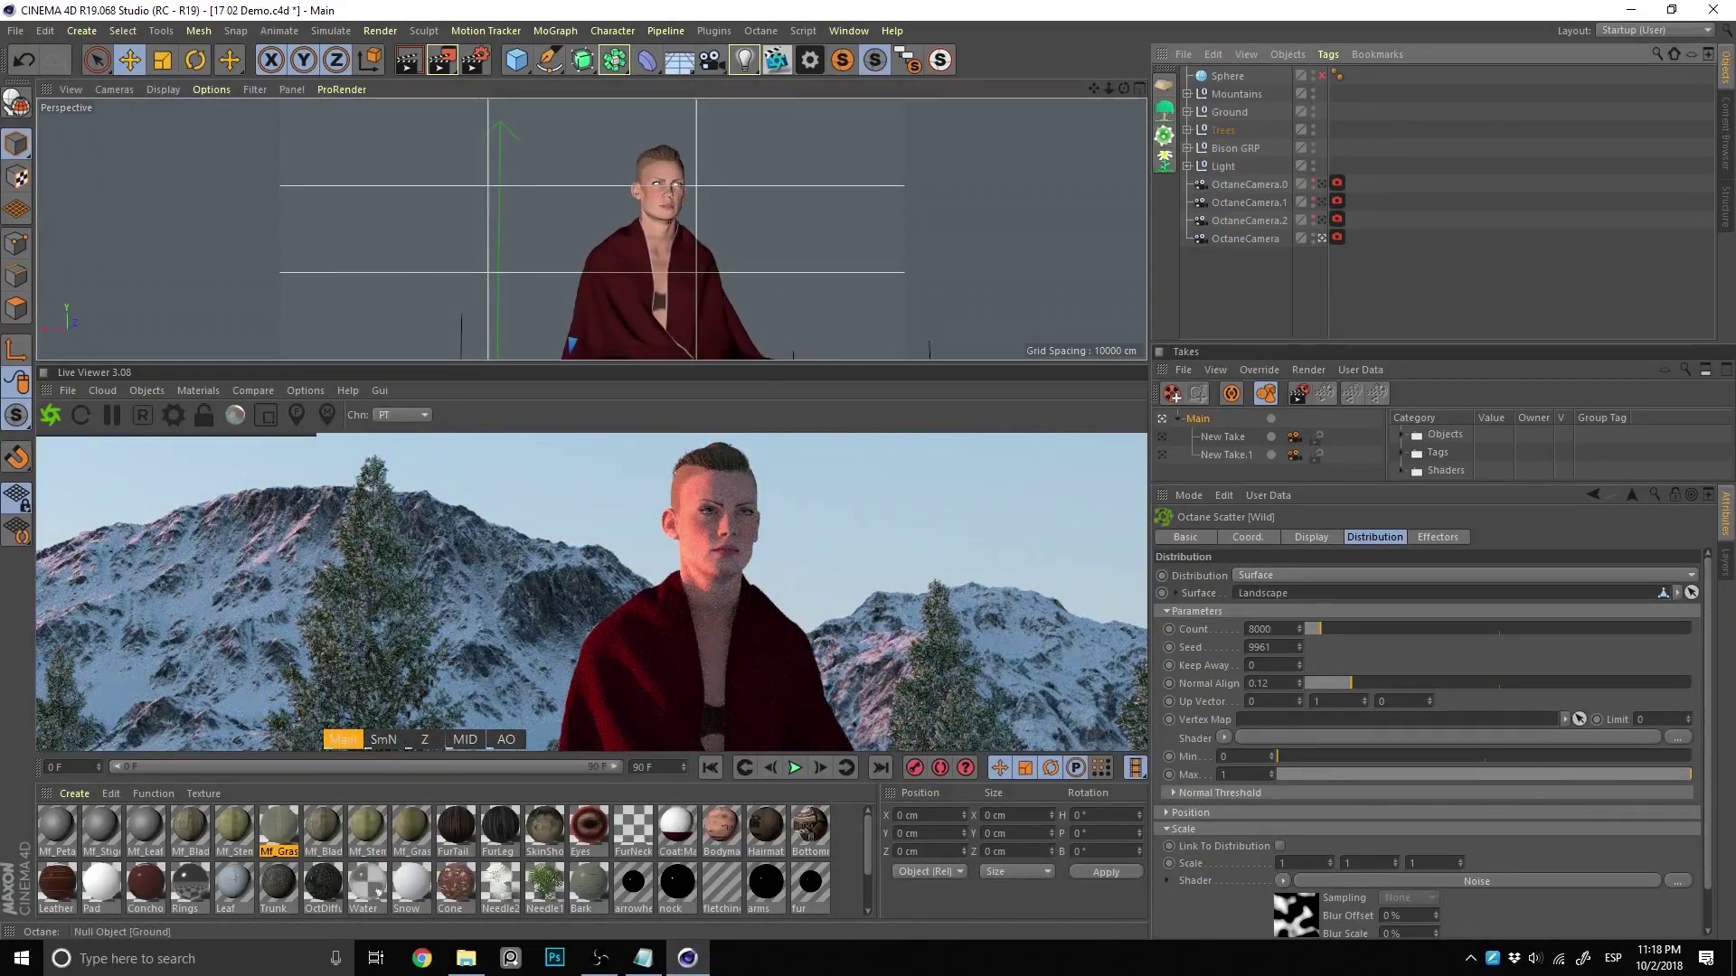
Select the rider's mixamorig:Head bone and rotate it to P -14.326°, B -7.816°
left_click(1188, 148, "ctrl")
left_click(1216, 293)
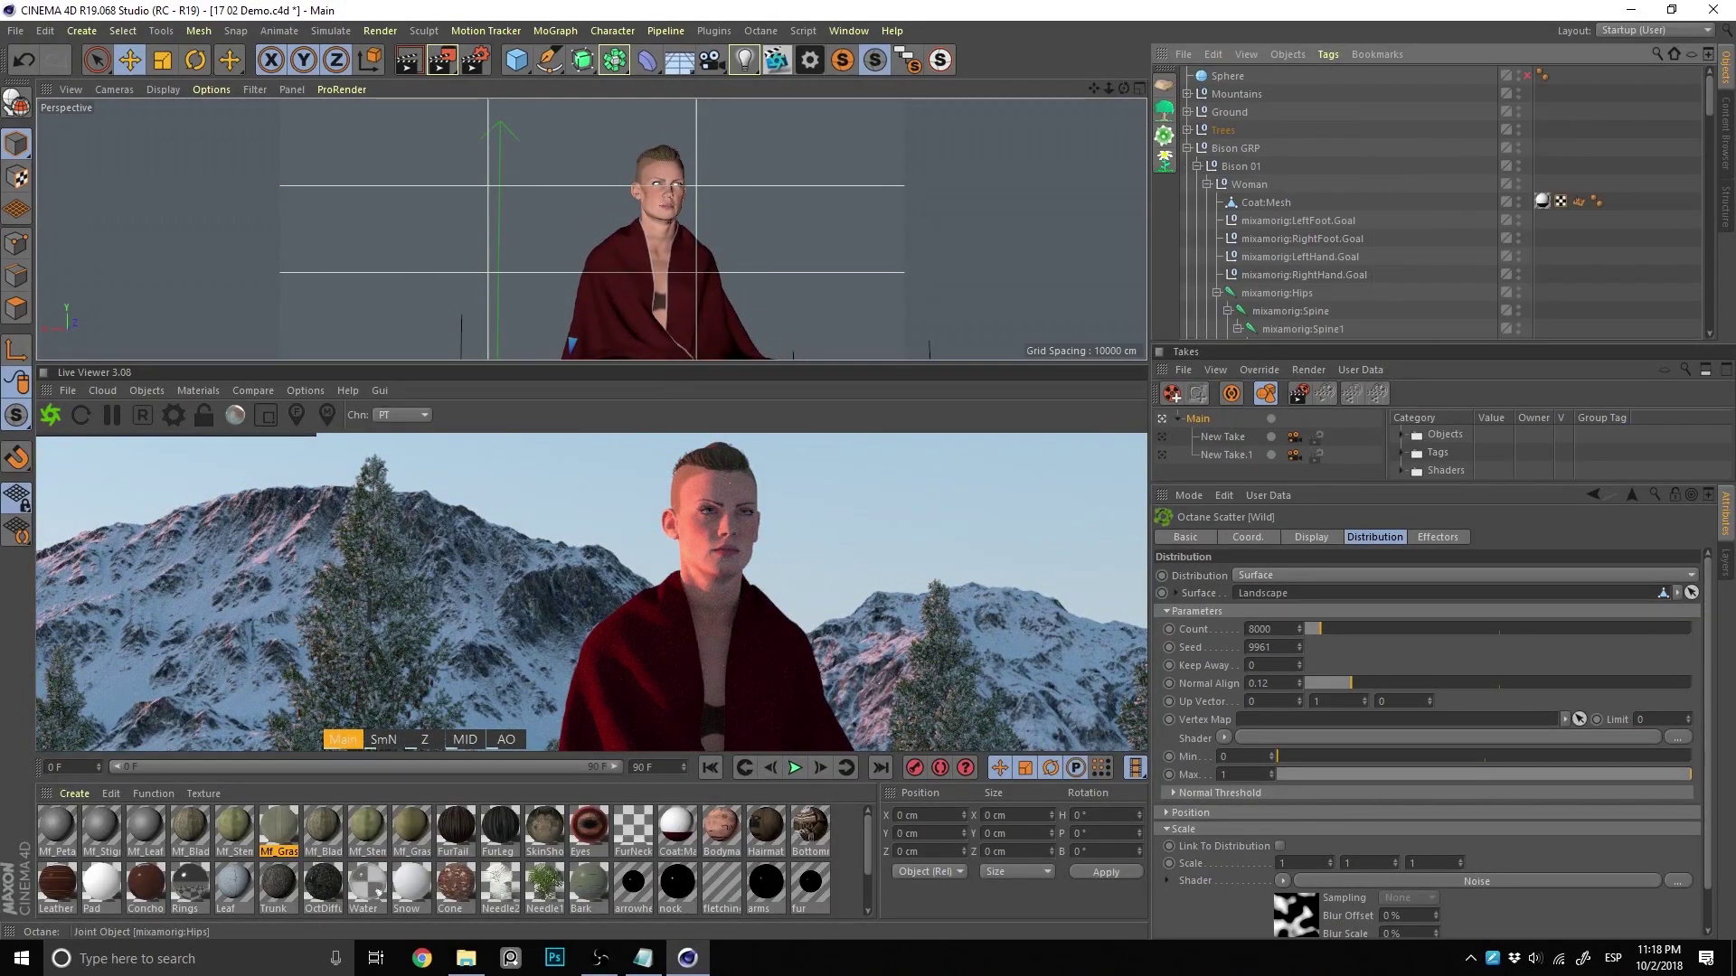
scroll(1311, 226, "down", 3)
left_click(1330, 254)
key("r")
mouse_move(714, 205)
left_mouse_down()
mouse_move(632, 208)
mouse_move(657, 193)
mouse_move(666, 210)
left_mouse_up()
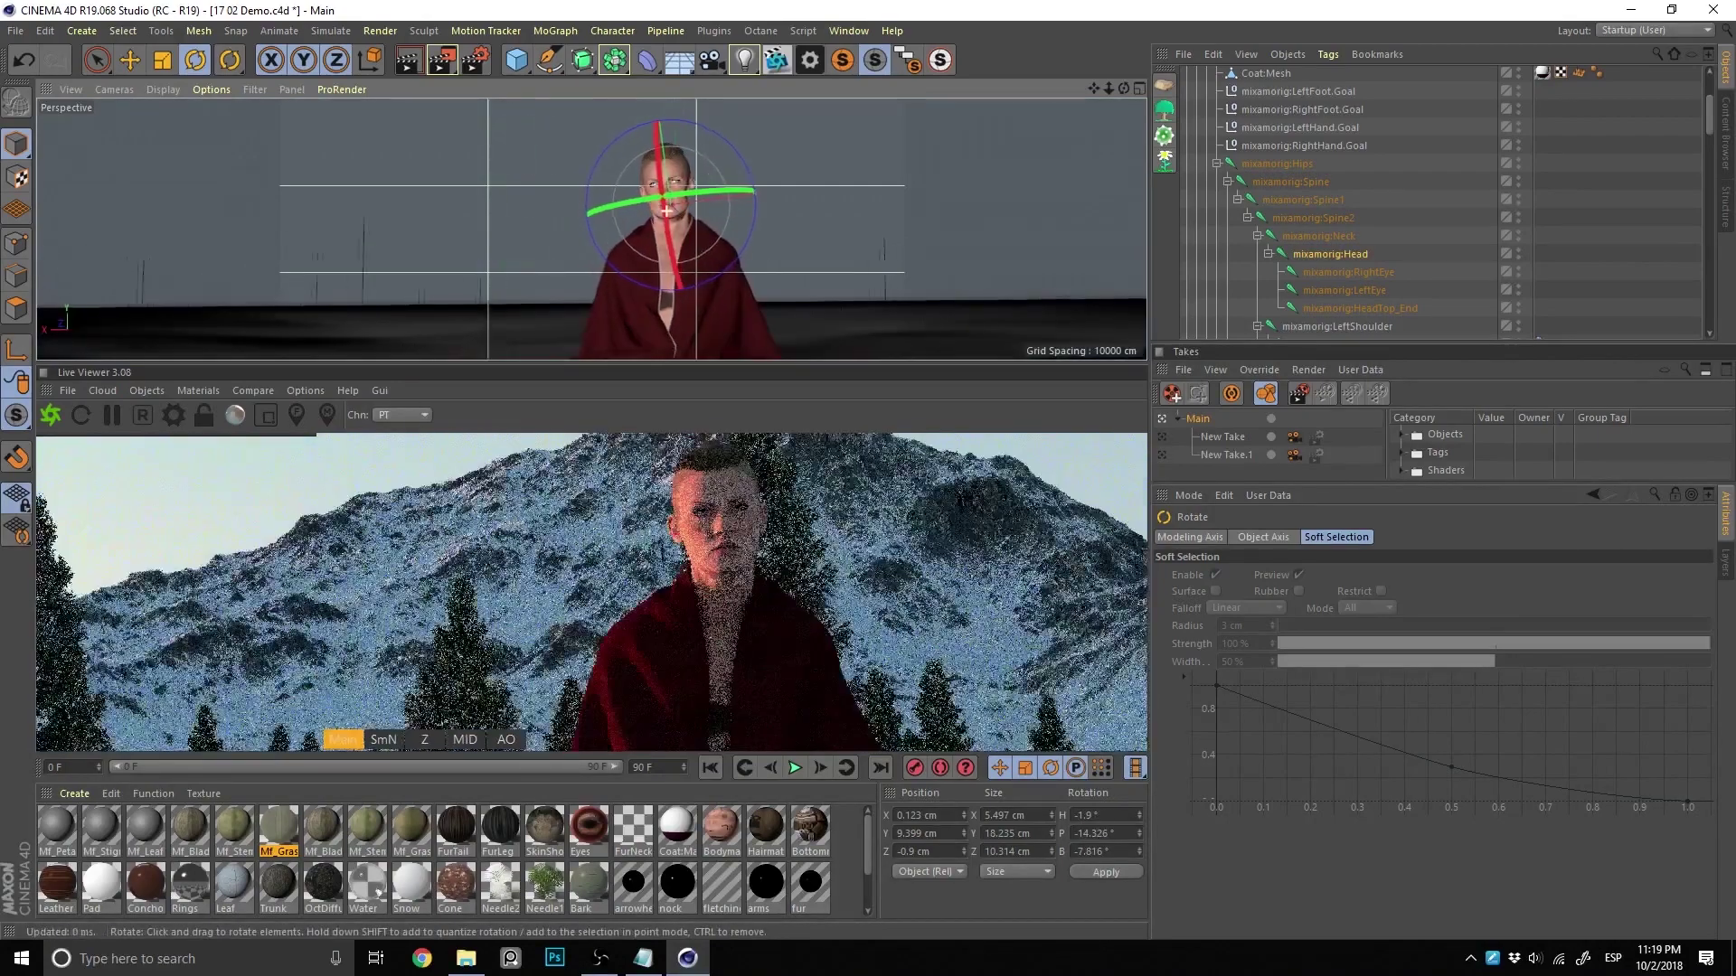
left_click(1162, 455)
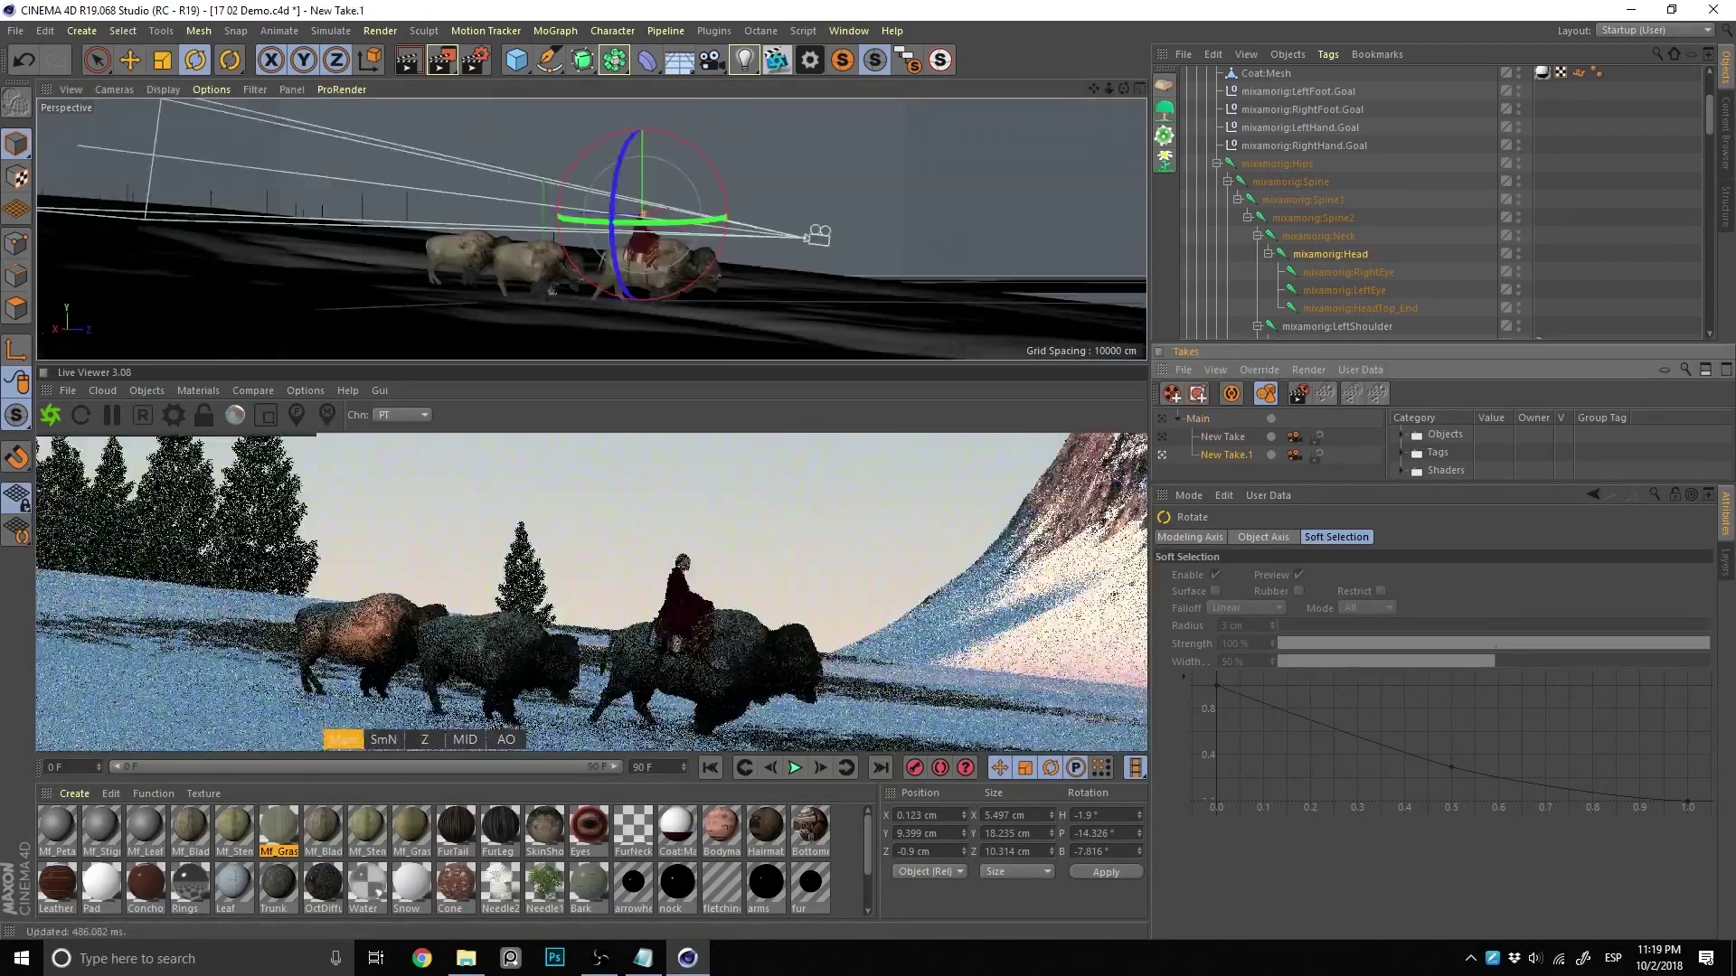
Select the Grass scatter and expand its noise shader settings
scroll(1284, 199, "up", 10)
left_click(1187, 148)
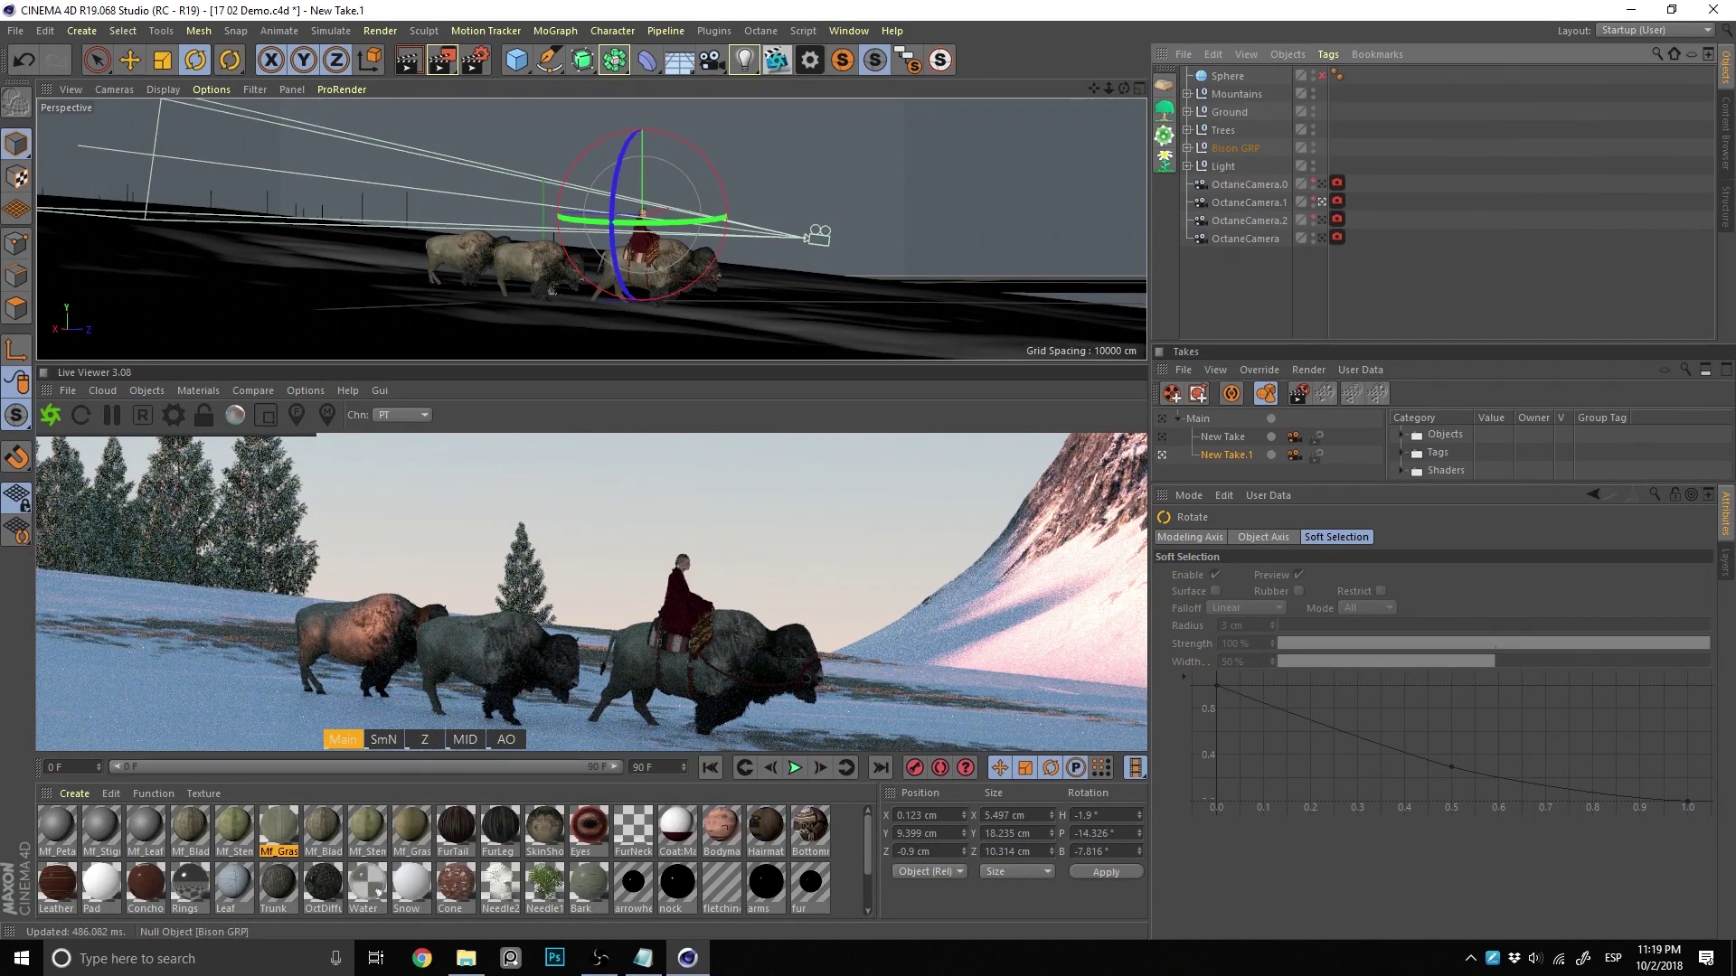
left_click(1234, 221)
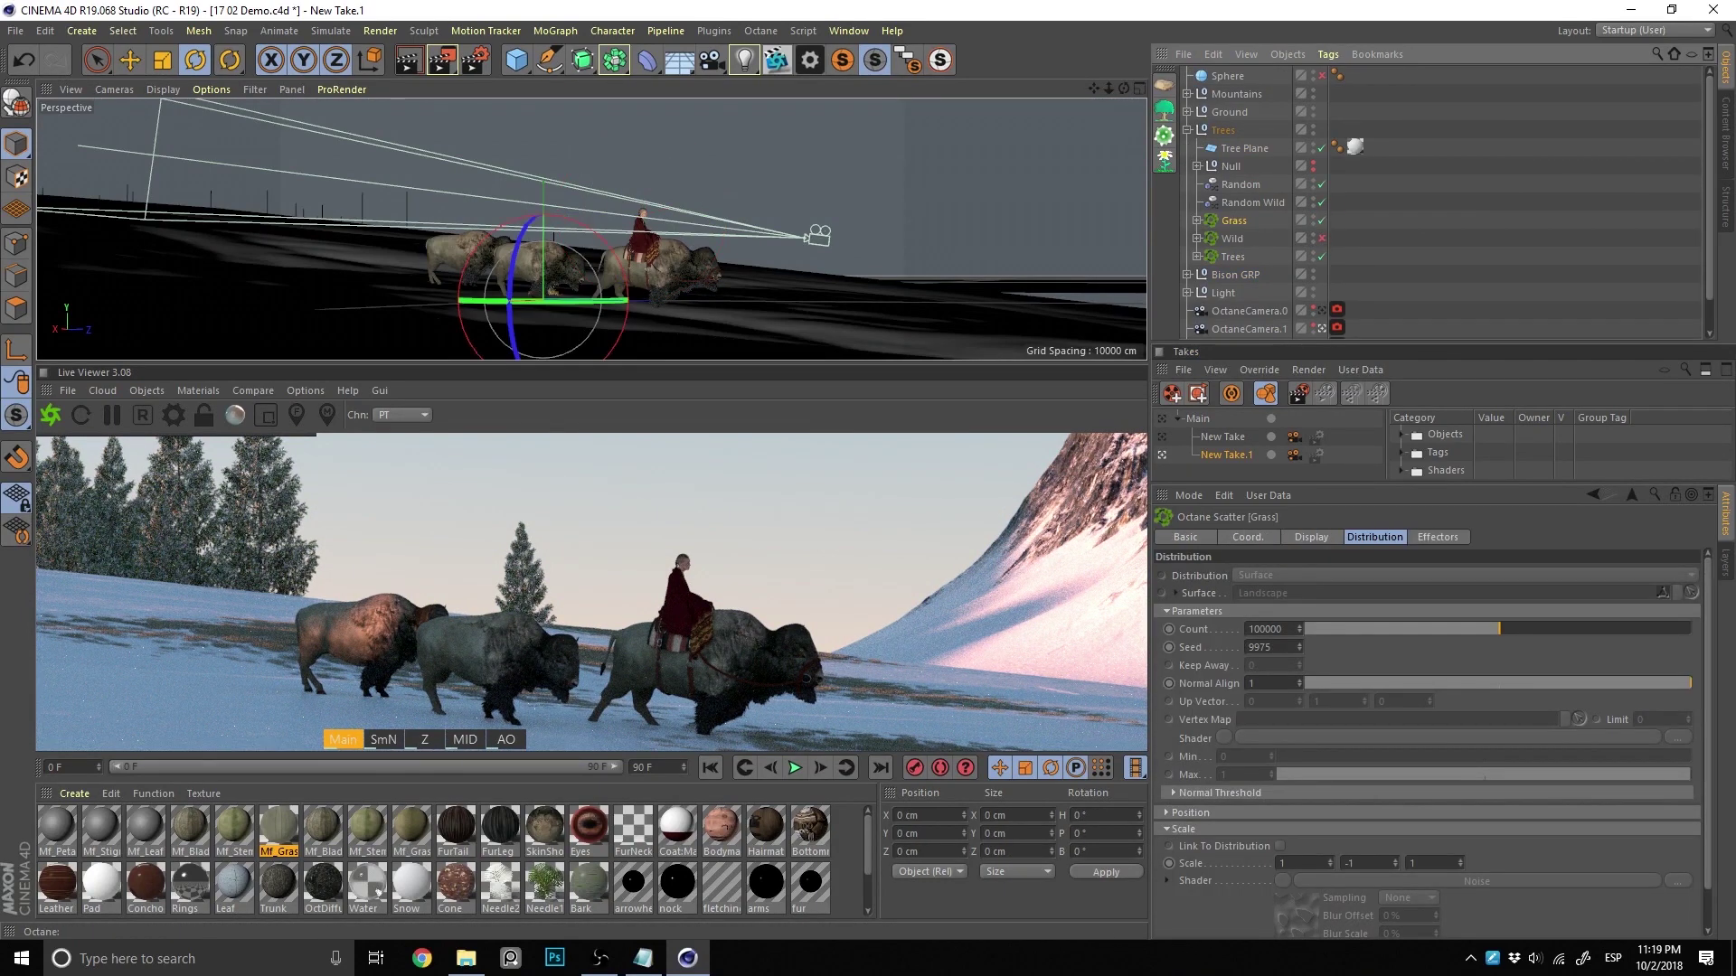
scroll(1428, 742, "down", 2)
left_click(1298, 873)
scroll(1429, 724, "down", 5)
Set the grass noise seed to 592, deselect all and look down on the bison
double_click(1311, 802)
type("590")
key("BackSpace")
type("2")
key("Return")
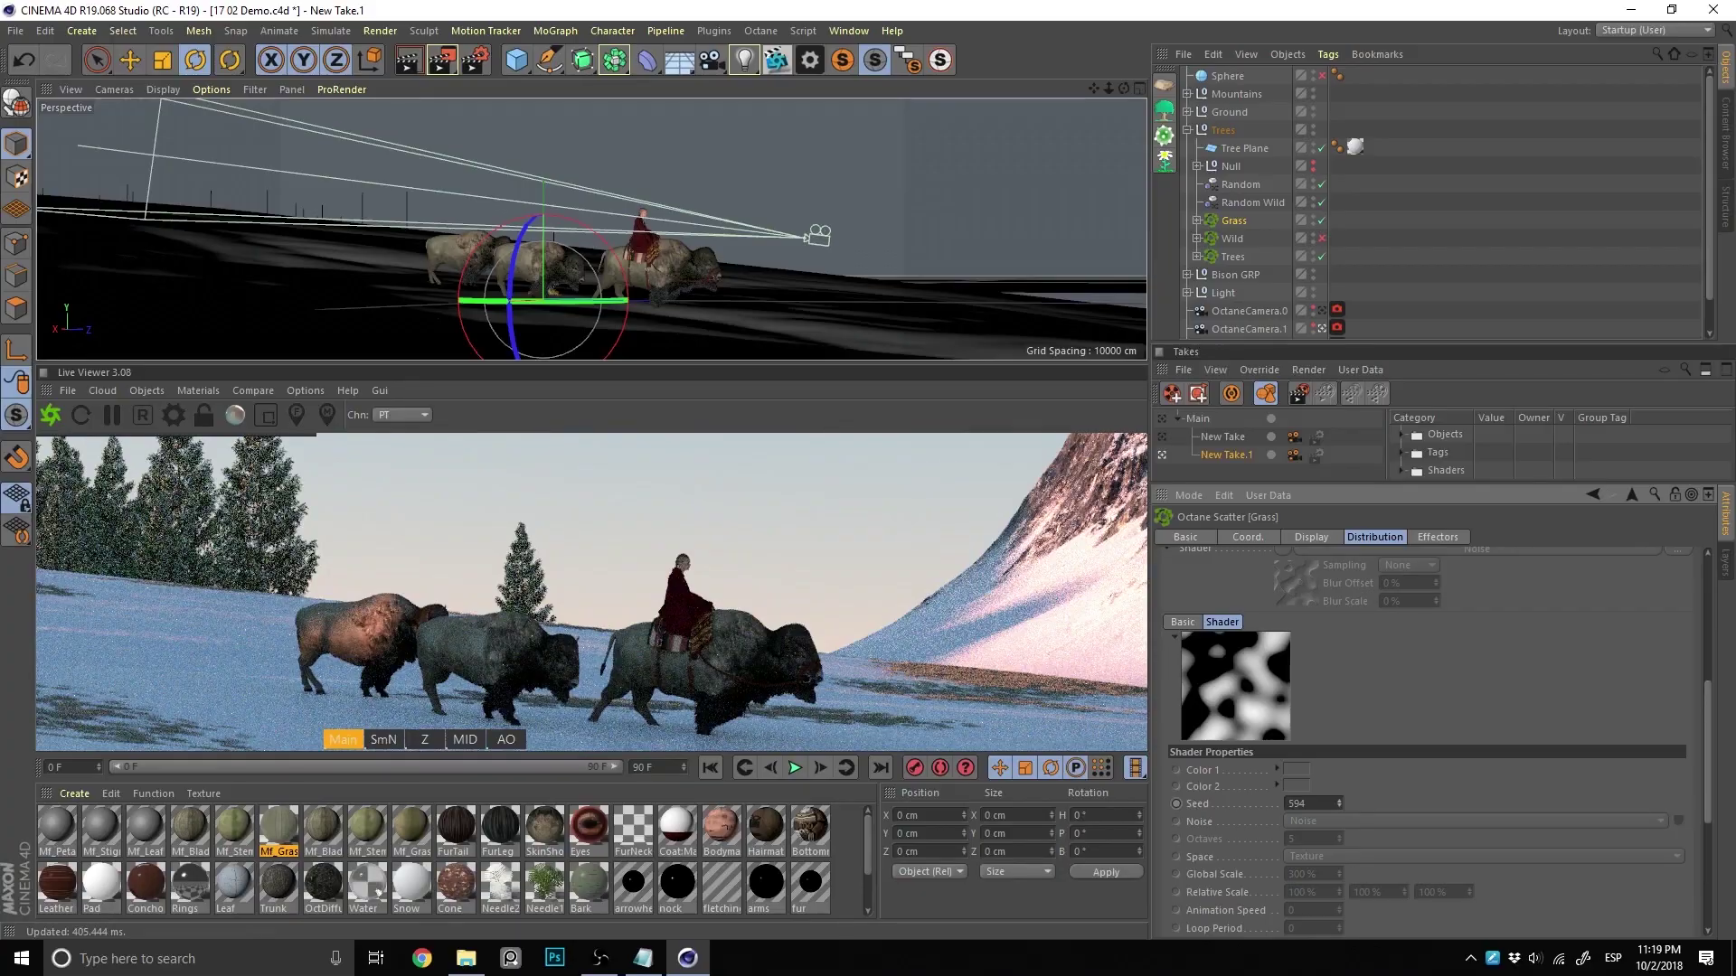
key("ctrl+shift+a")
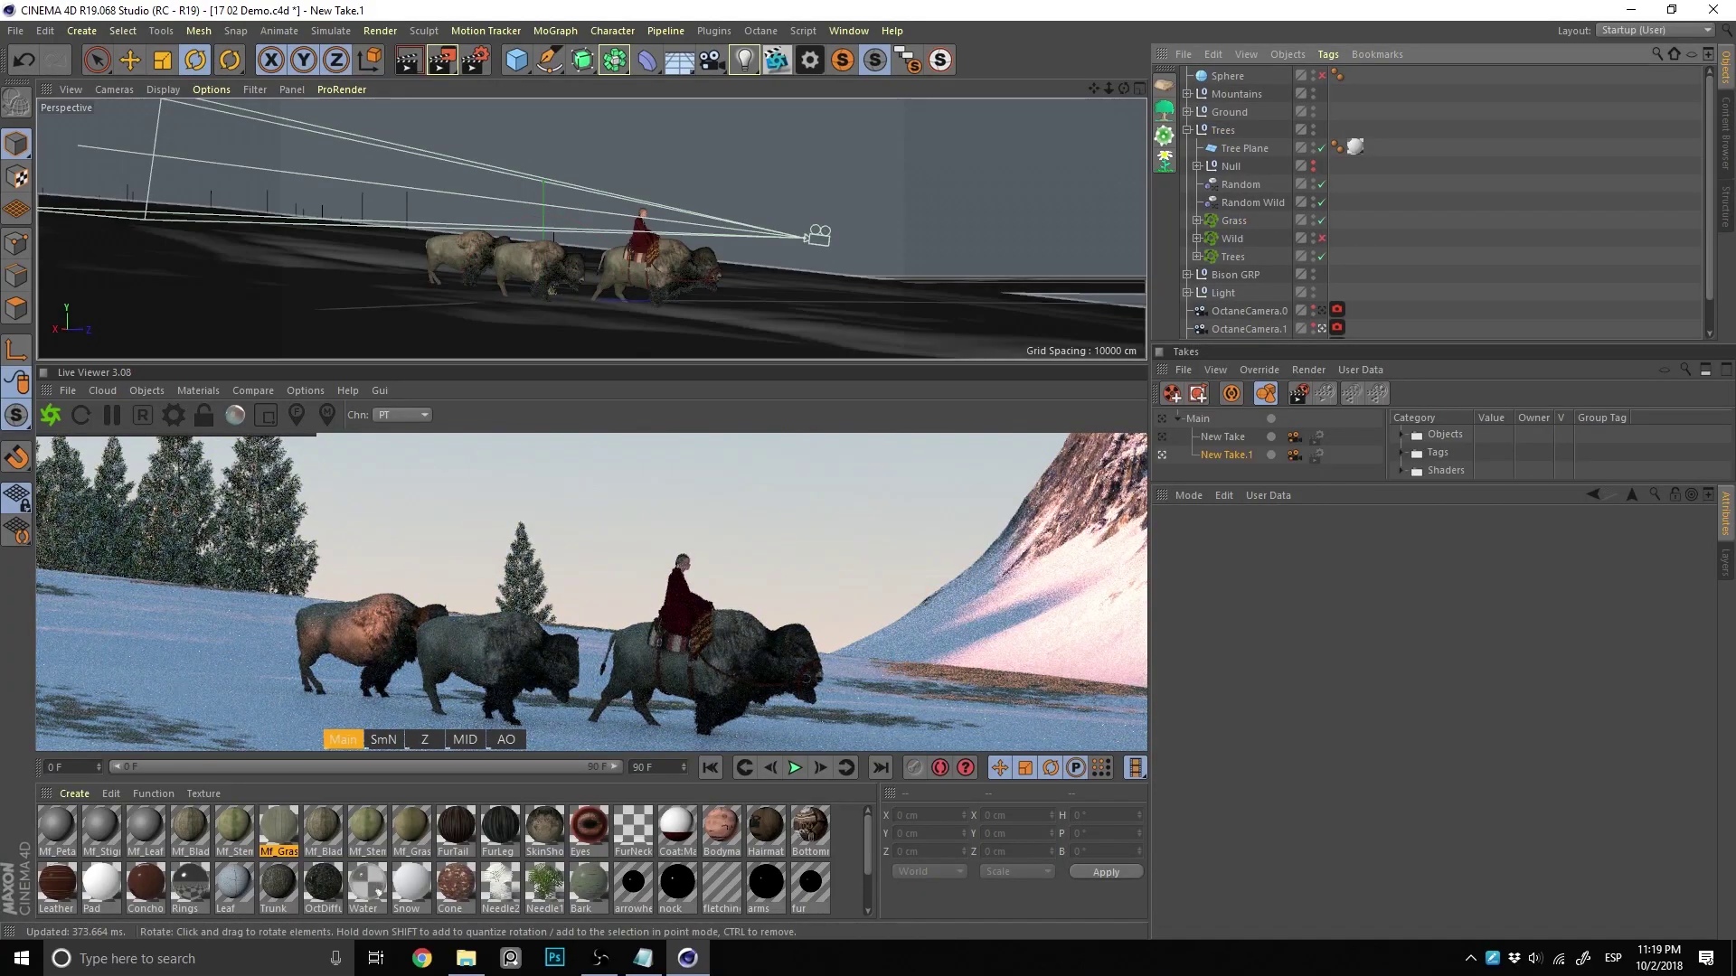
mouse_move(579, 263)
left_mouse_down("alt")
mouse_move(647, 270)
mouse_move(561, 199)
left_mouse_up("alt")
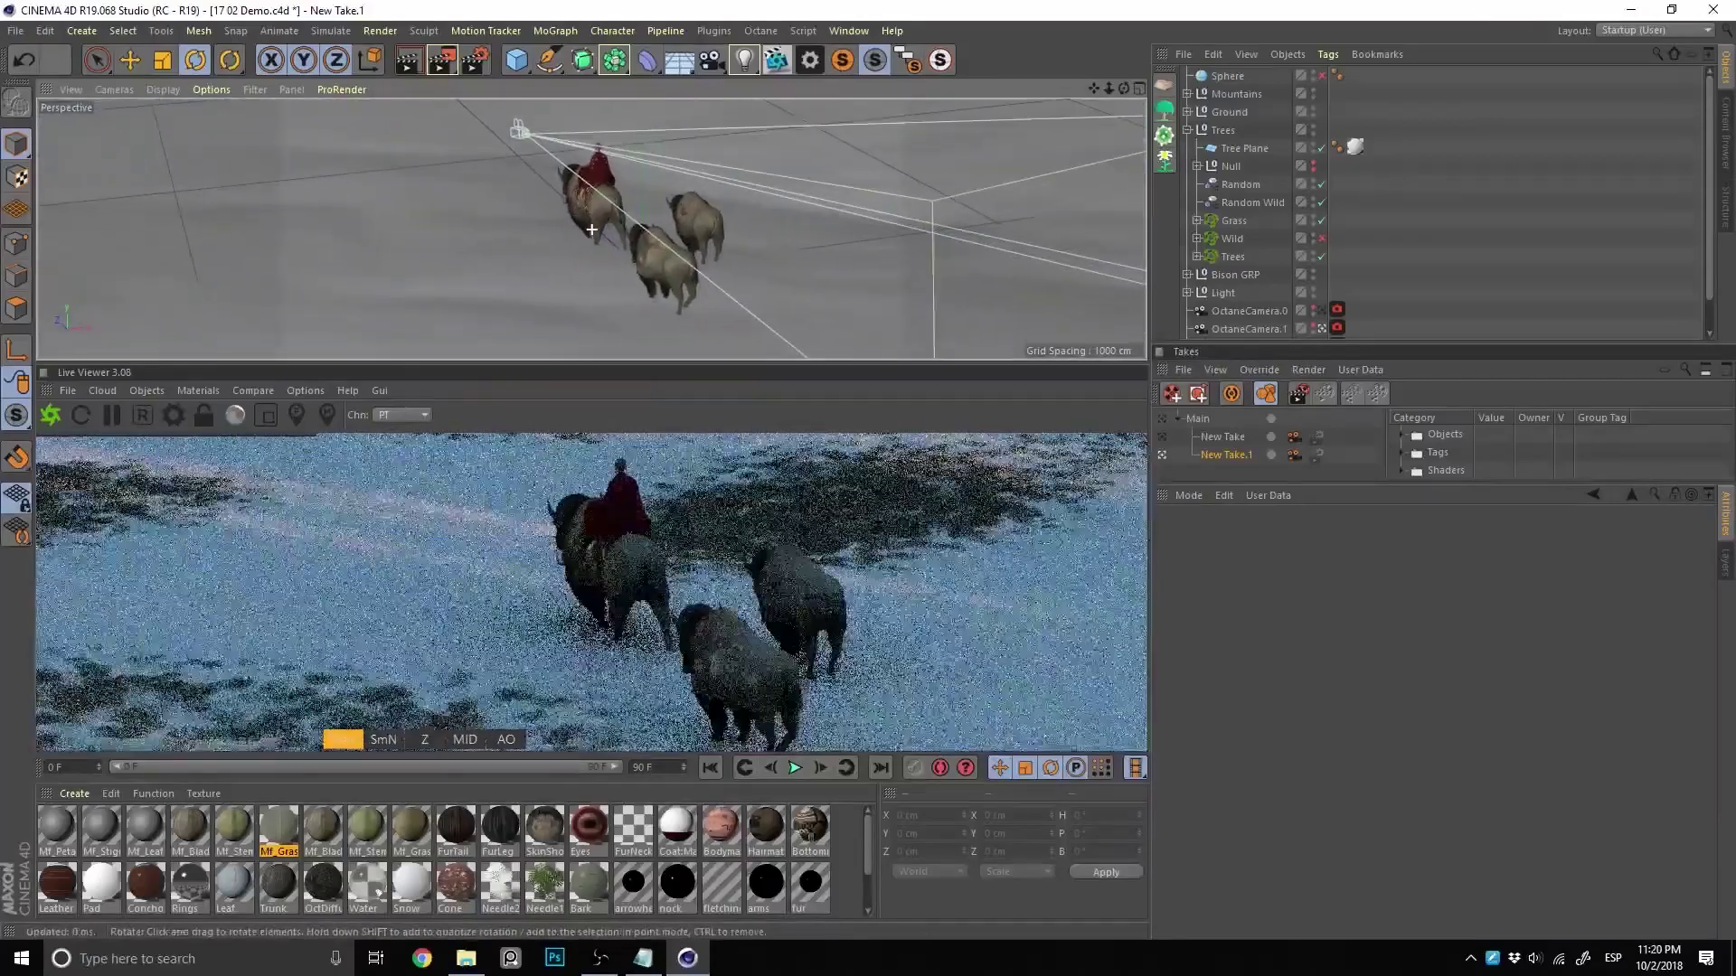
Rotate the OctaneDaylight heading to about 85° and orbit back to a low angle
left_click(1222, 165)
left_click(1259, 220)
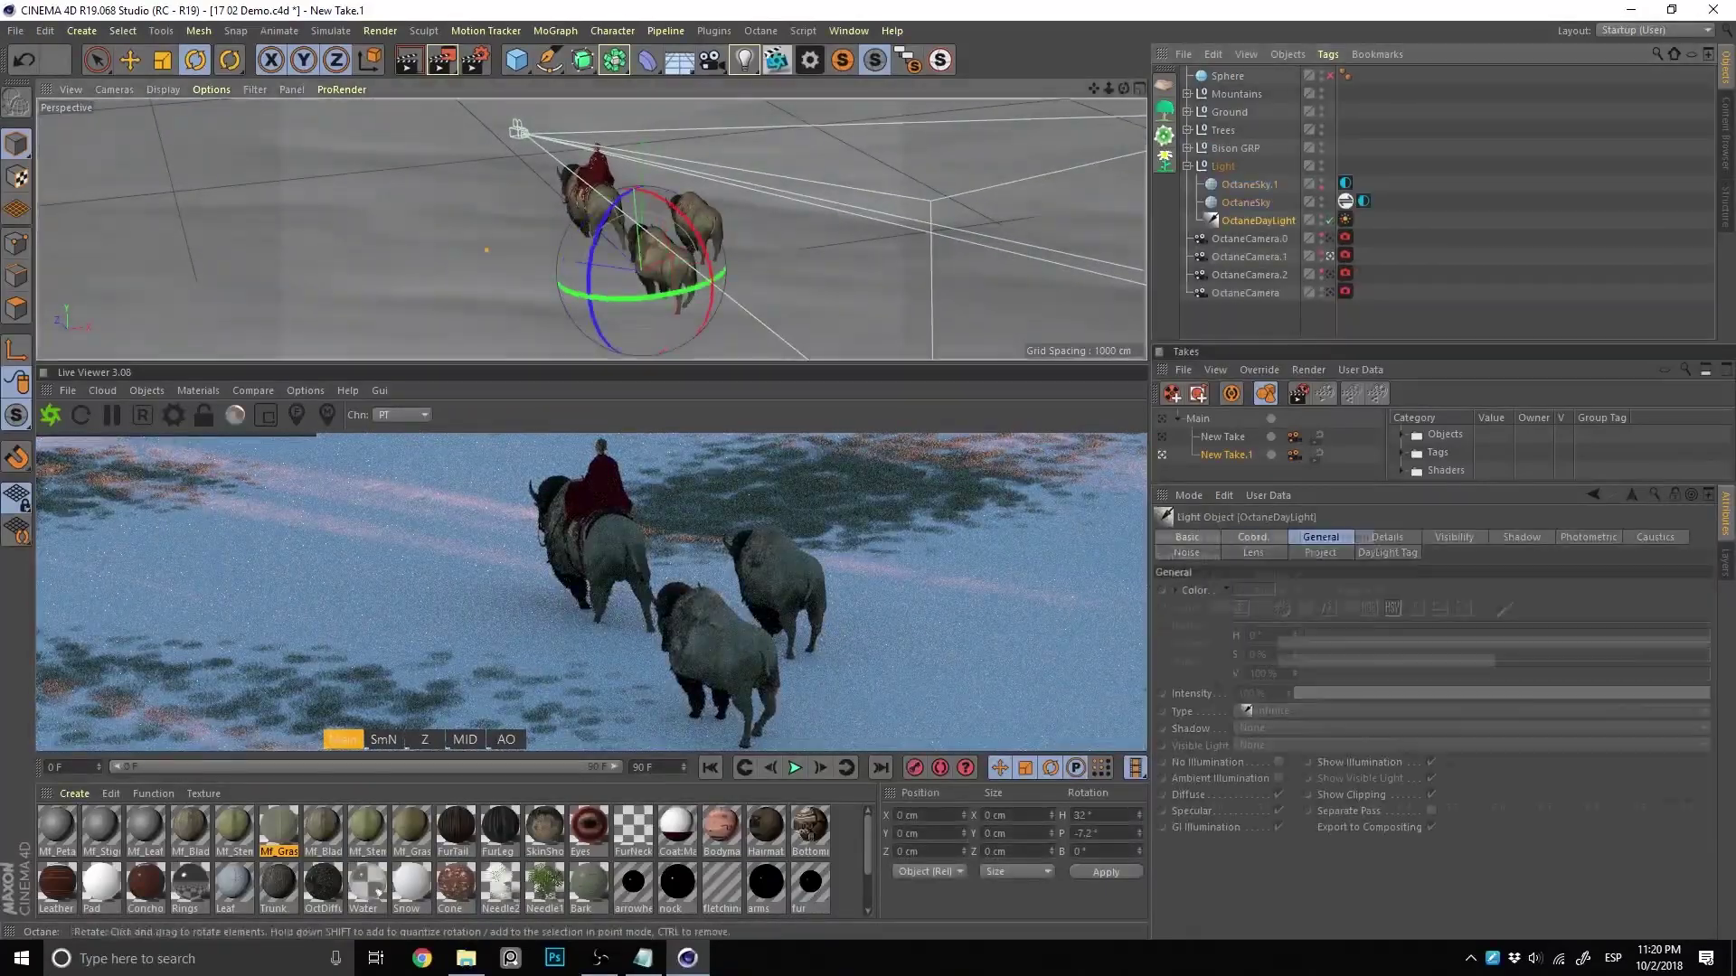
key("r")
mouse_move(660, 298)
left_mouse_down()
mouse_move(679, 278)
mouse_move(592, 229)
mouse_move(636, 269)
left_mouse_up()
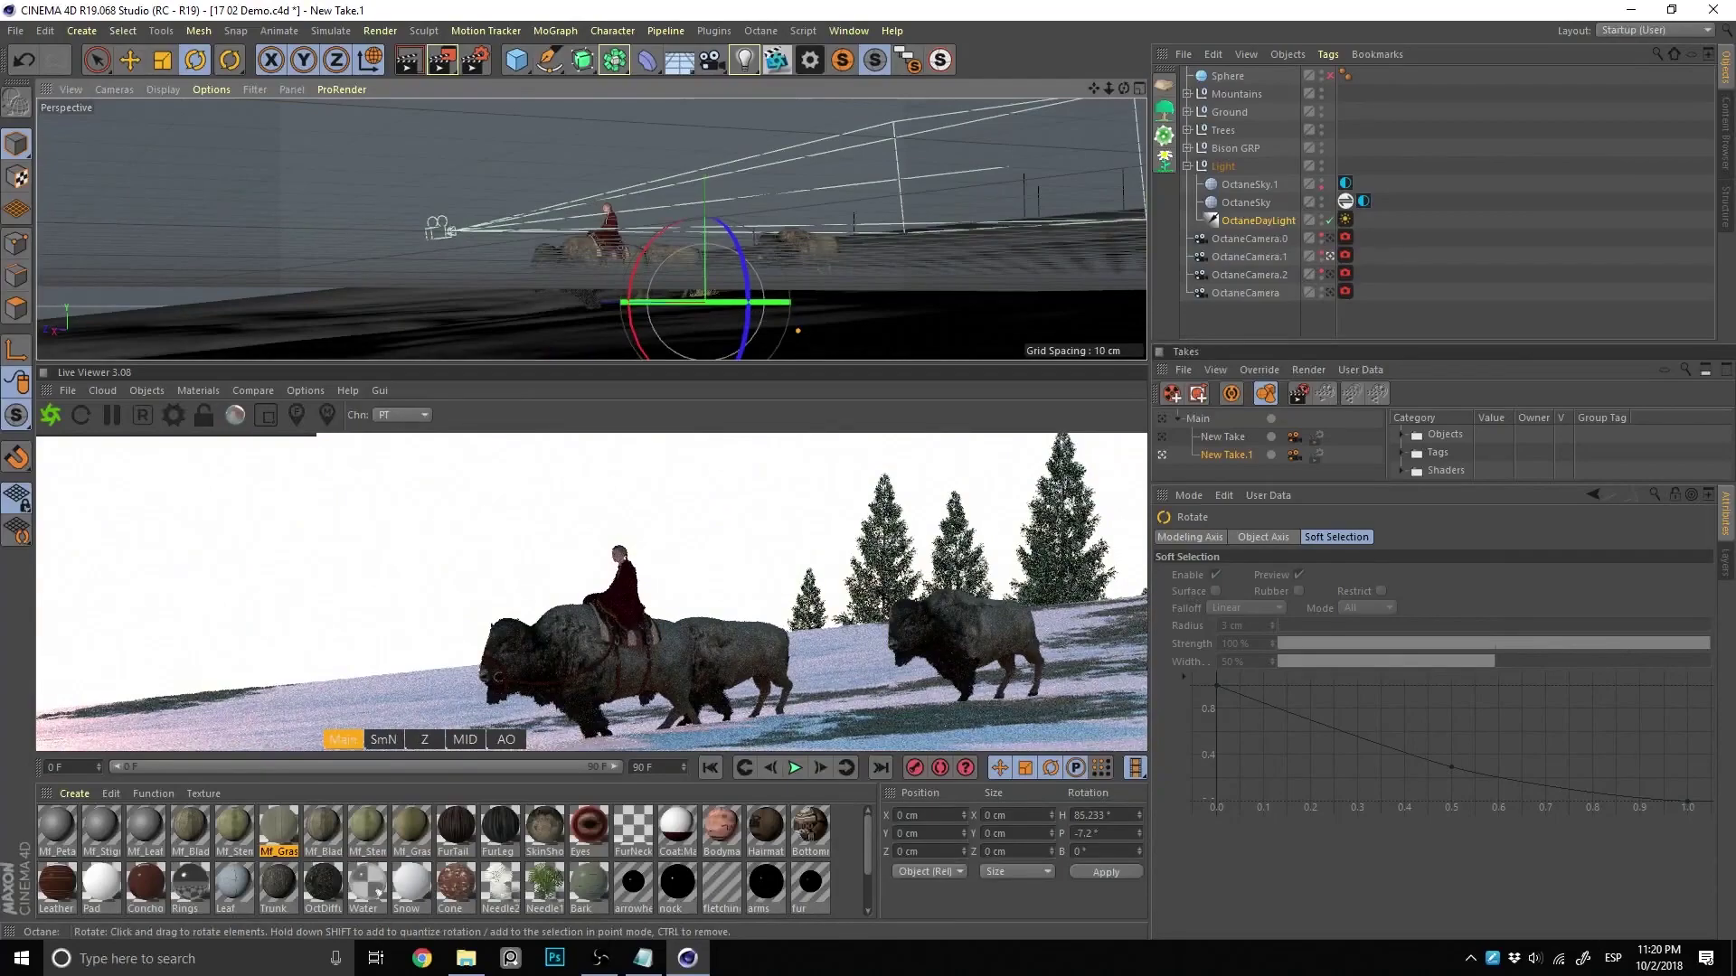
mouse_move(636, 270)
left_mouse_down("alt")
mouse_move(687, 251)
mouse_move(832, 274)
mouse_move(589, 224)
mouse_move(669, 258)
left_mouse_up("alt")
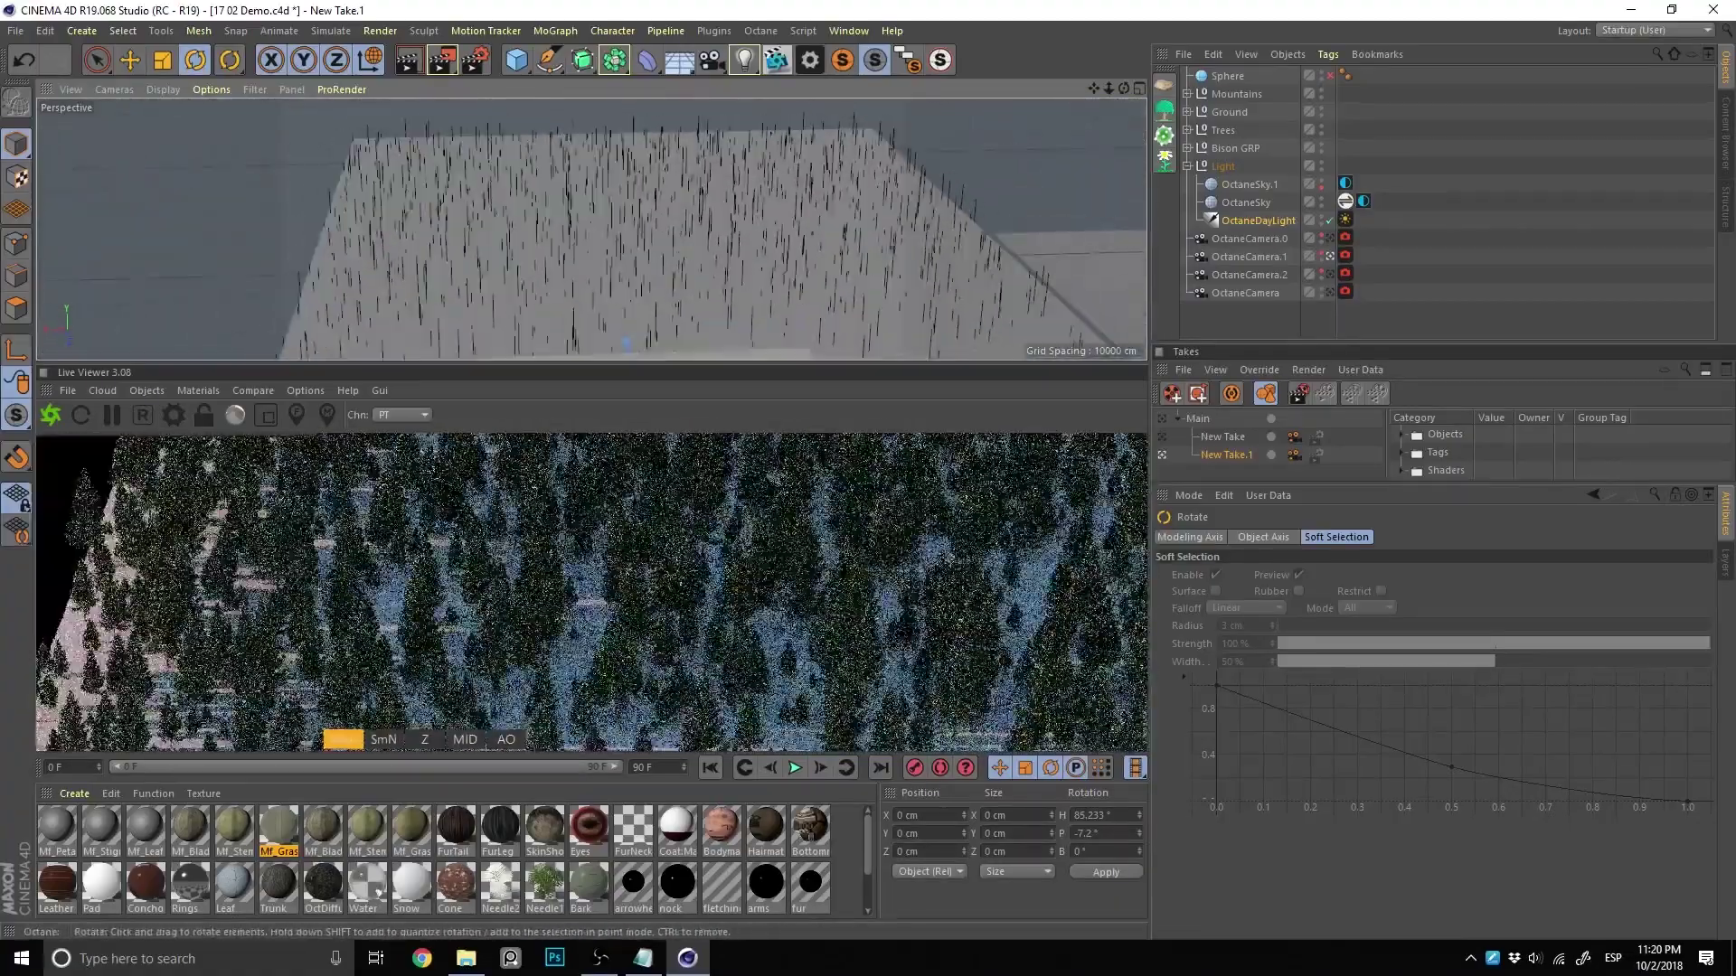
Narrow the Tree Plane to roughly 8984 cm wide in the viewport
left_click(1248, 185)
left_click(1187, 129)
left_click(1244, 148)
left_click_drag(323, 230, 485, 226)
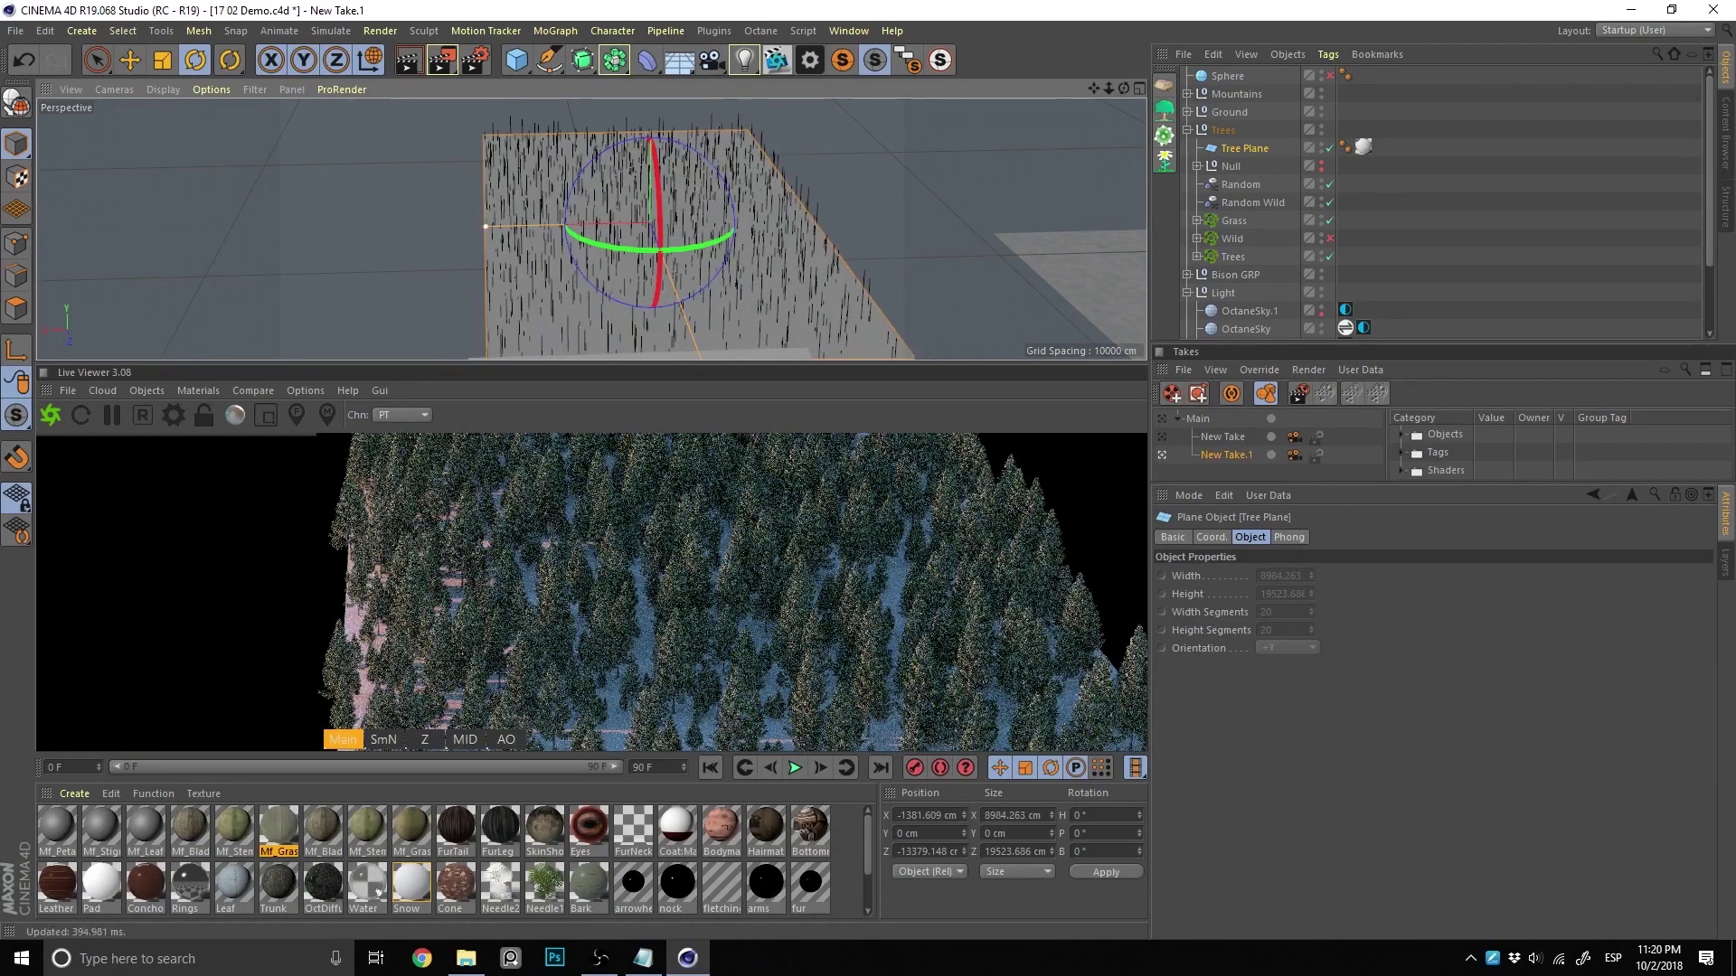
scroll(632, 226, "down", 3)
mouse_move(632, 226)
left_mouse_down("alt")
mouse_move(692, 244)
mouse_move(664, 256)
left_mouse_up("alt")
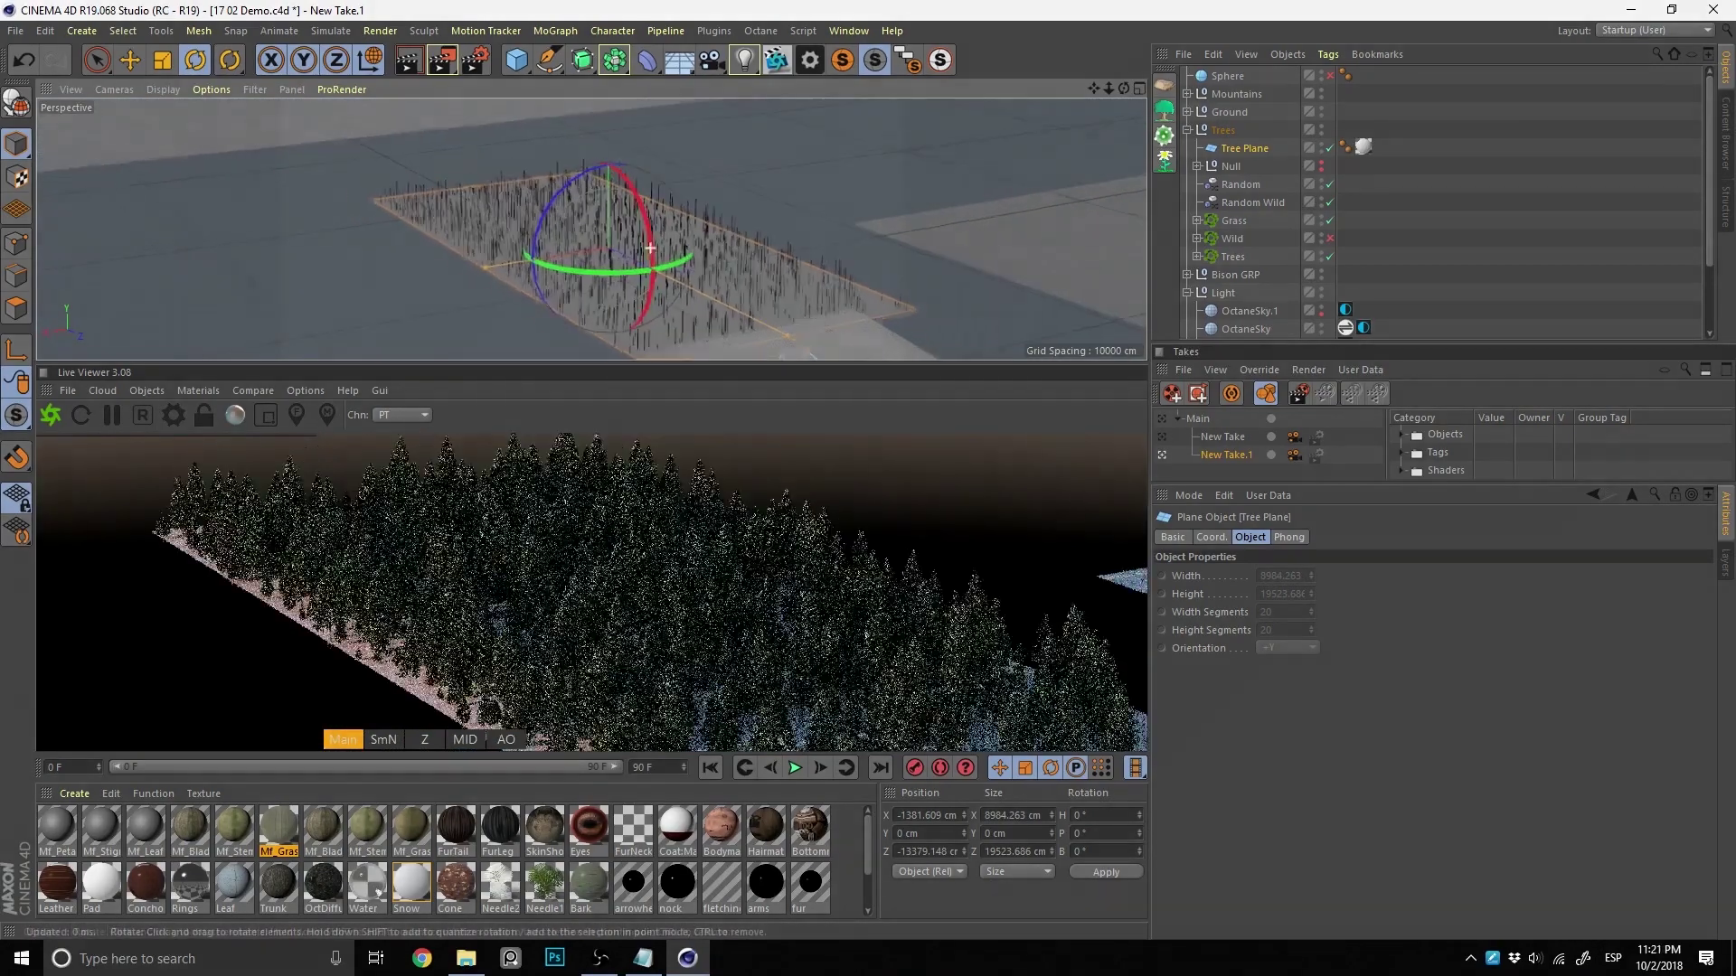